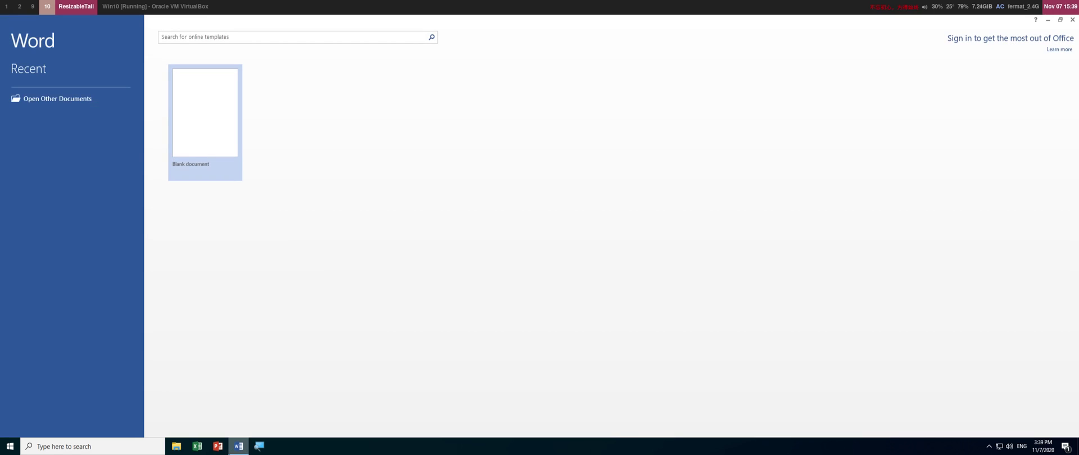
Create a new blank document and bring up the Page Layout ribbon options
click(228, 99)
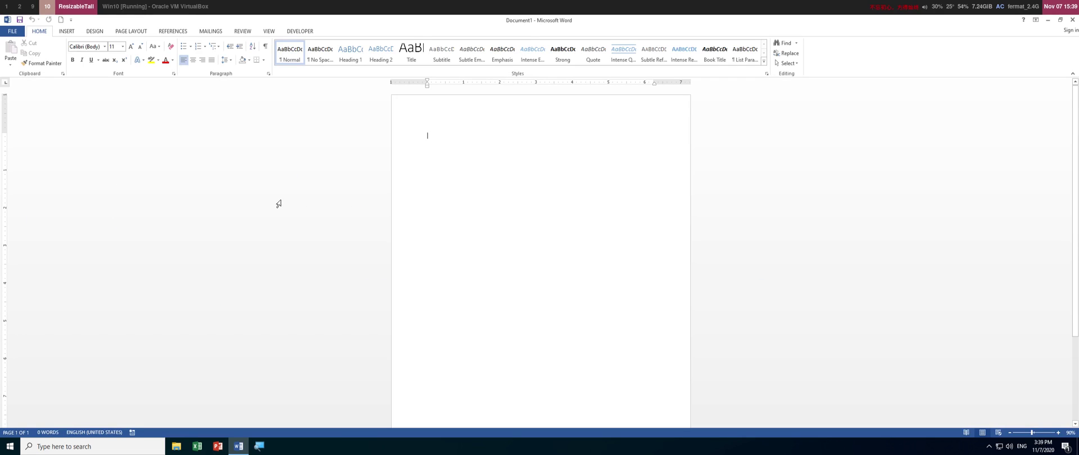
click(115, 32)
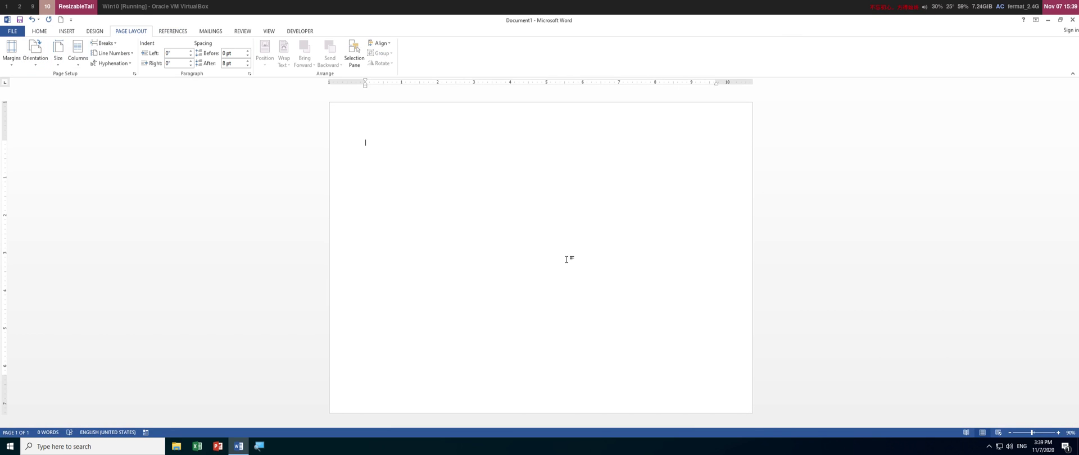
Return to the Home ribbon and set the font size to 36 pt
ctrl+scroll(566, 259, down, 2)
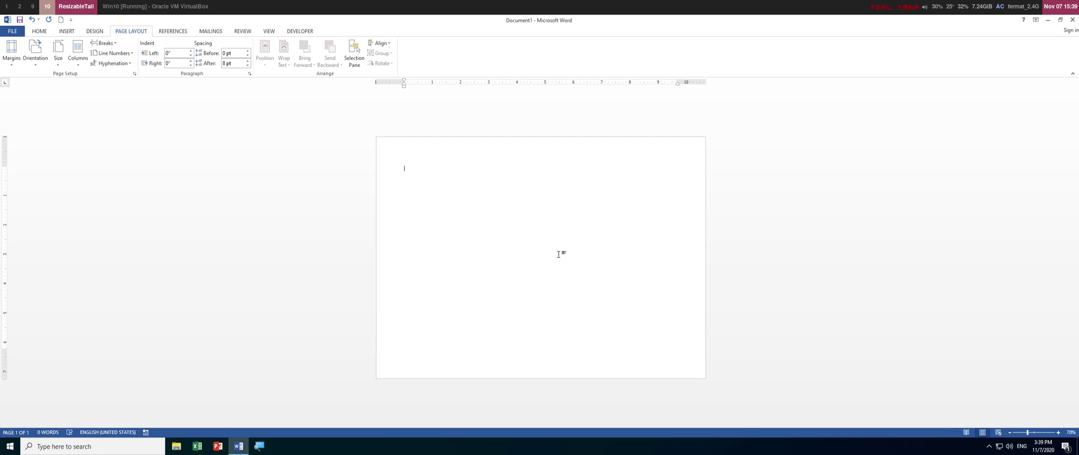
click(44, 32)
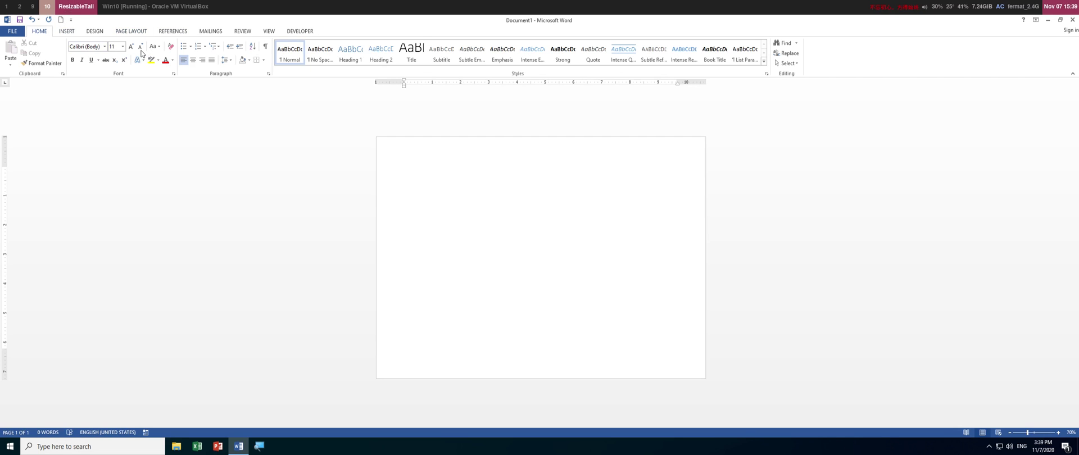
click(122, 47)
click(117, 164)
Generate sample paragraphs with =rand() and scroll back up through the text
text(=rand())
key(Return)
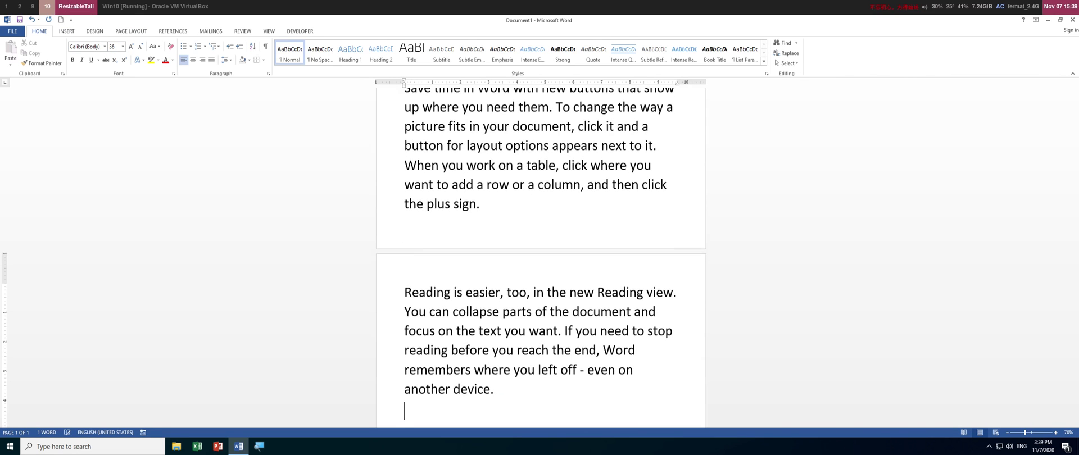
scroll(581, 319, up, 6)
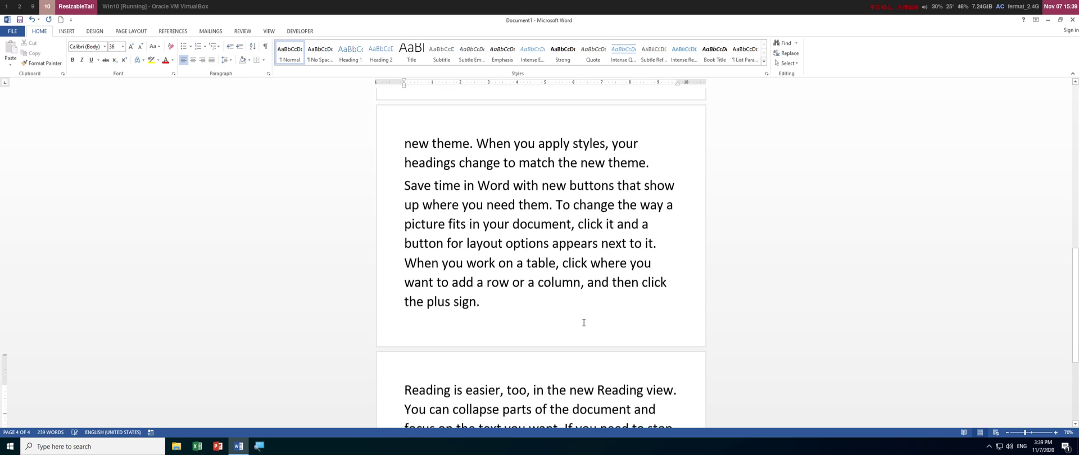
scroll(579, 318, up, 8)
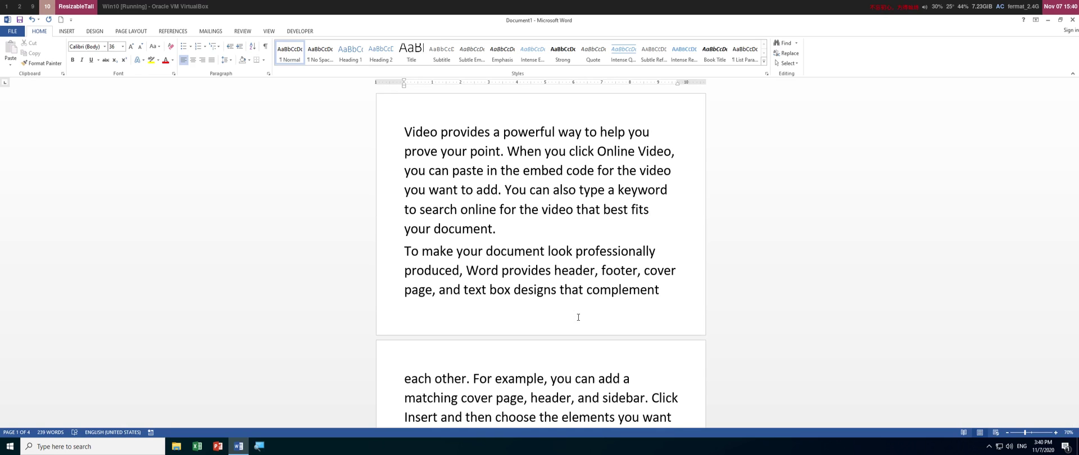
Select all text, launch Windows Magnifier and move its toolbar to the screen top
key(ctrl+a)
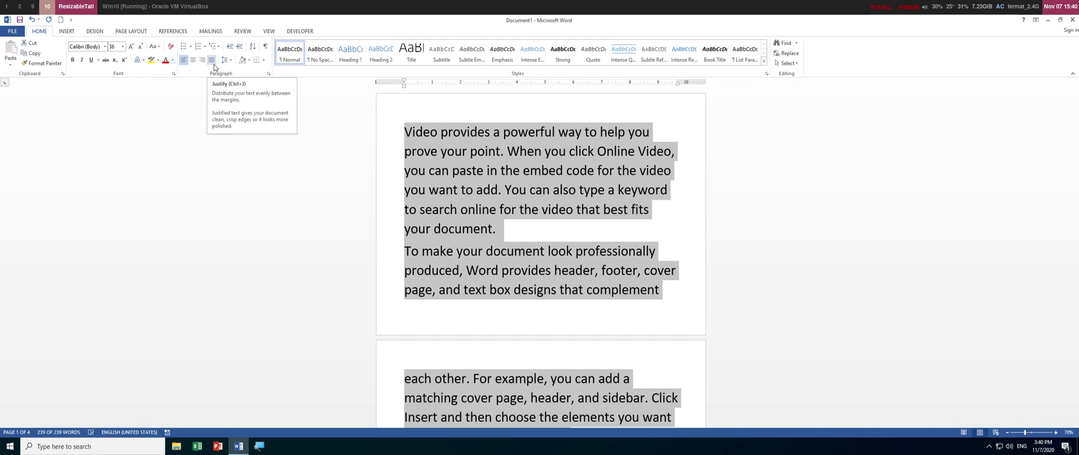
click(252, 448)
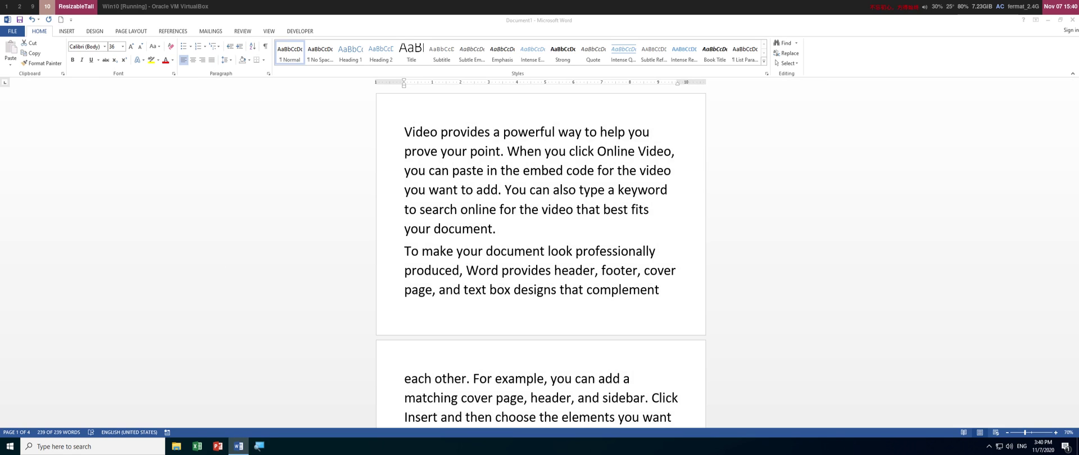
drag(531, 147, 367, 18)
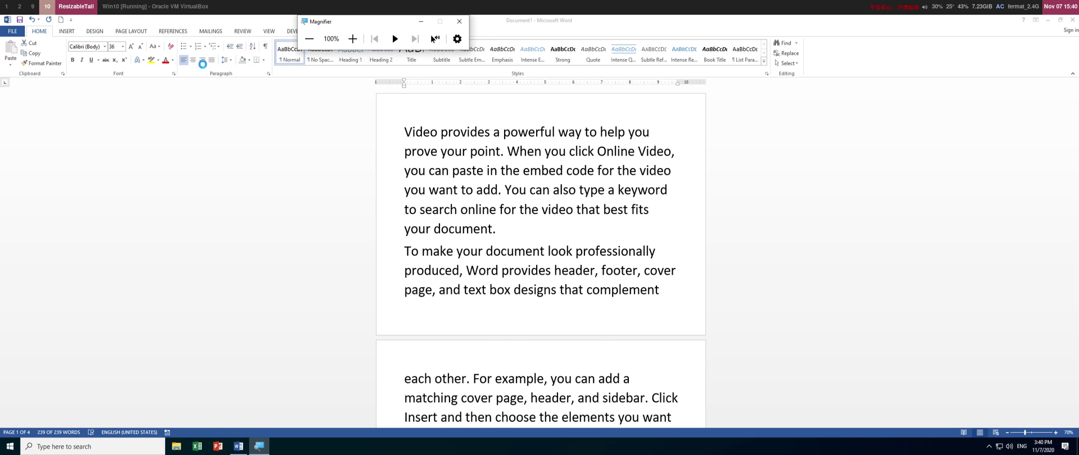
key(super+plus)
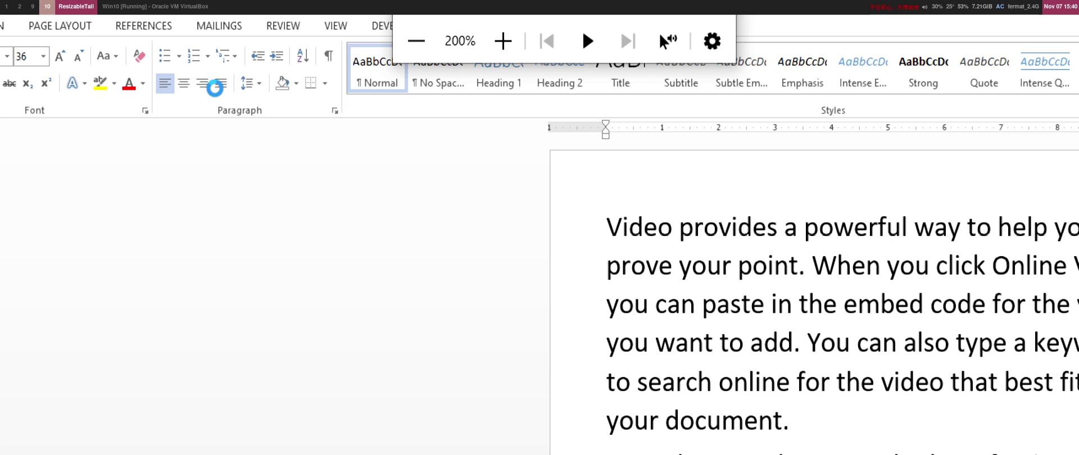
key(super+minus)
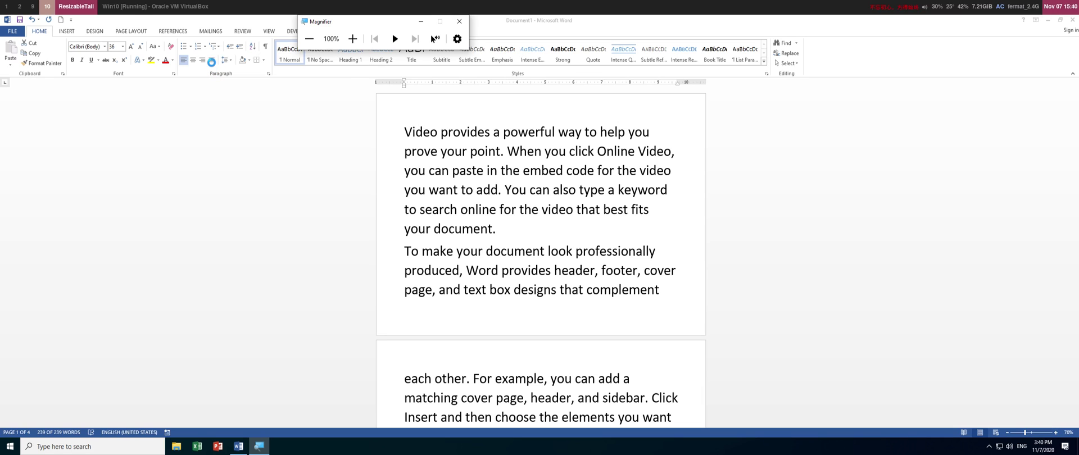
key(ctrl+a)
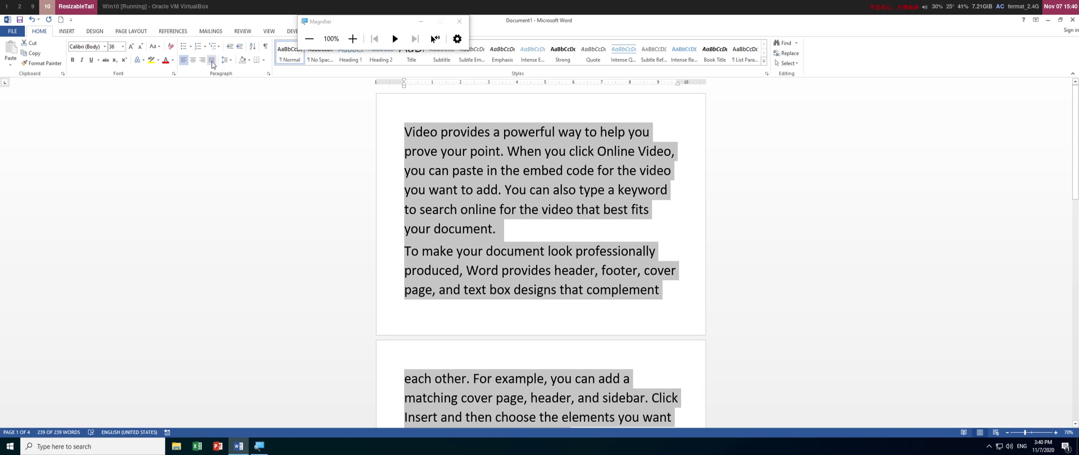
Justify all paragraphs, revert to left alignment, then justify them again
click(212, 65)
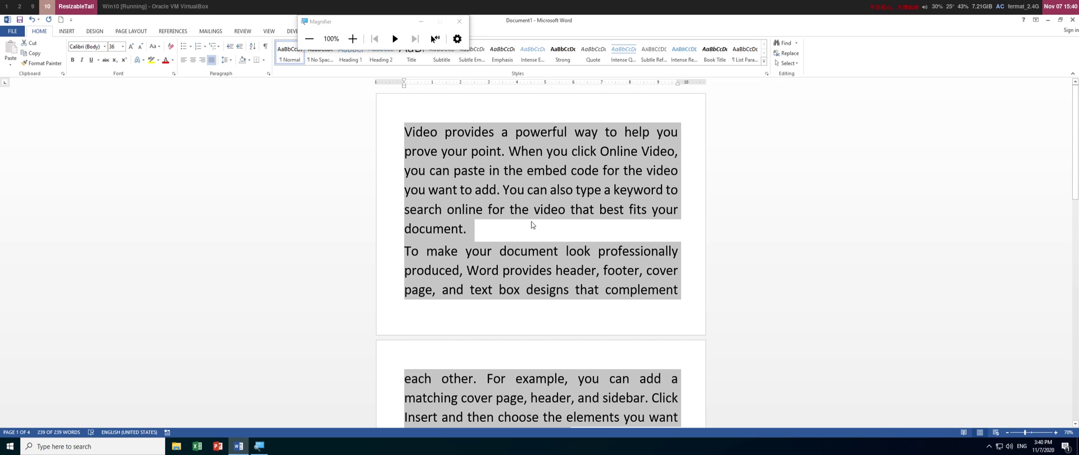
click(211, 60)
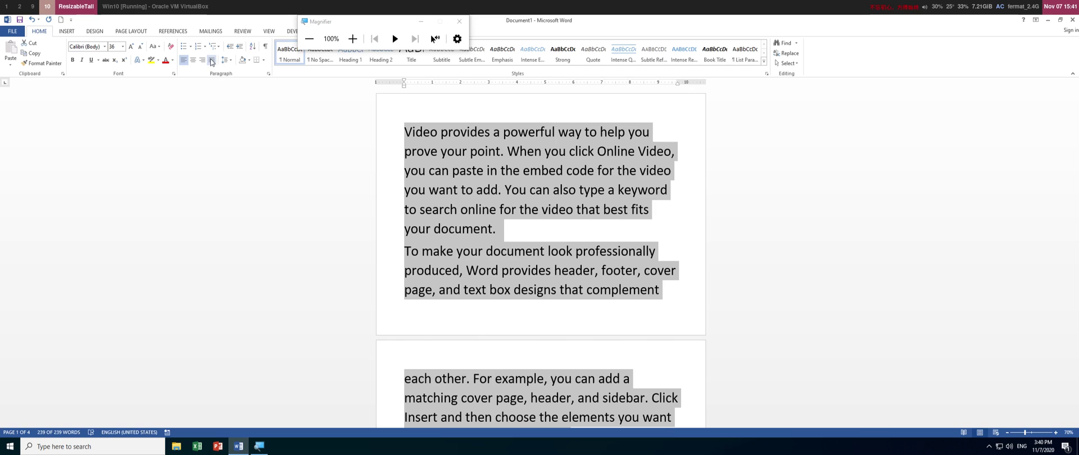
click(212, 61)
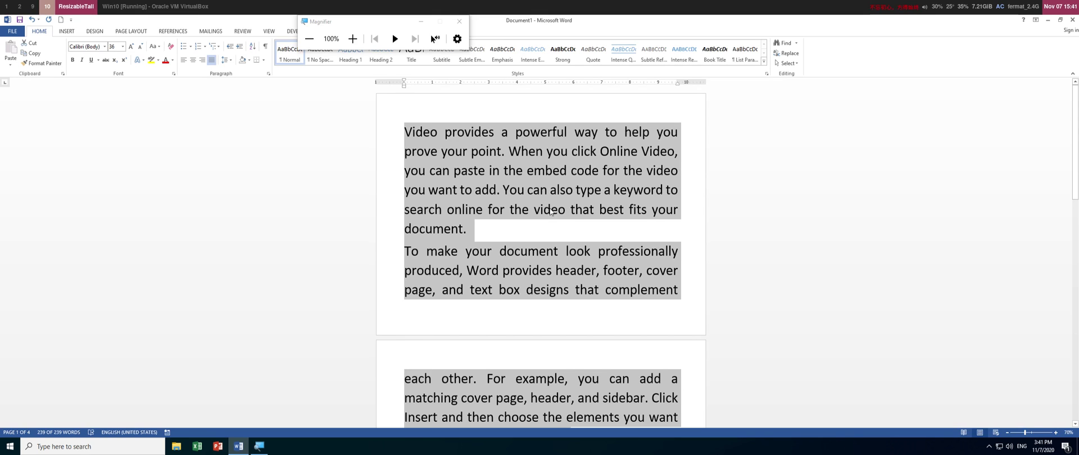
Scroll to page two and place the cursor in the 'galleries' paragraph to deselect
scroll(552, 214, down, 1)
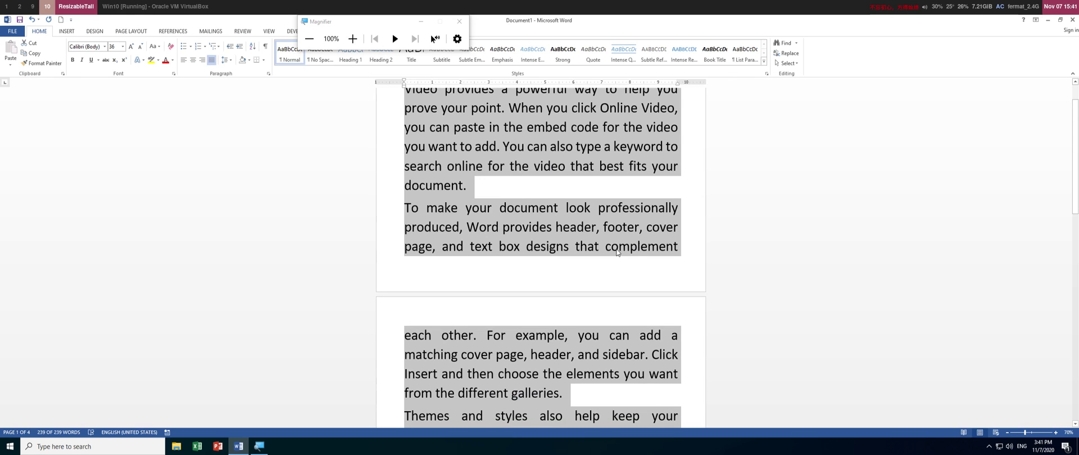
scroll(616, 251, down, 3)
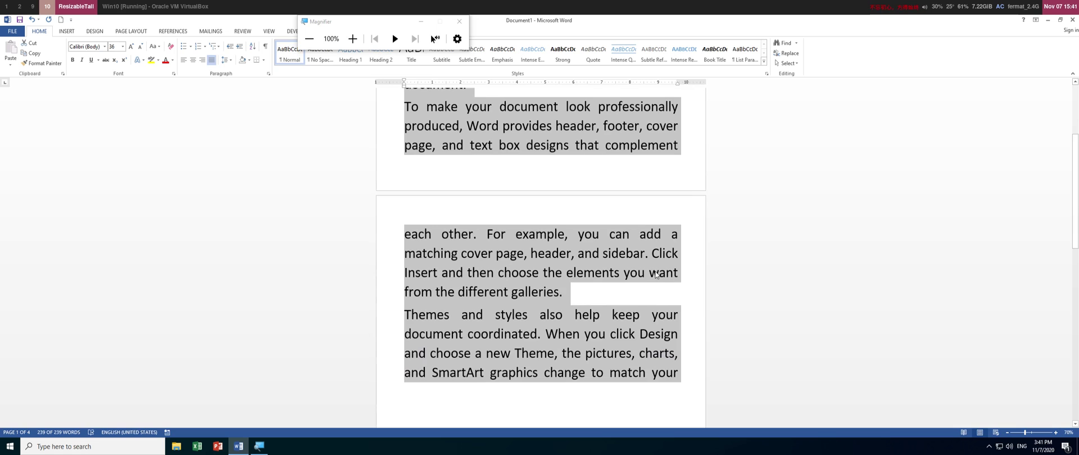
scroll(654, 276, up, 2)
scroll(651, 276, down, 1)
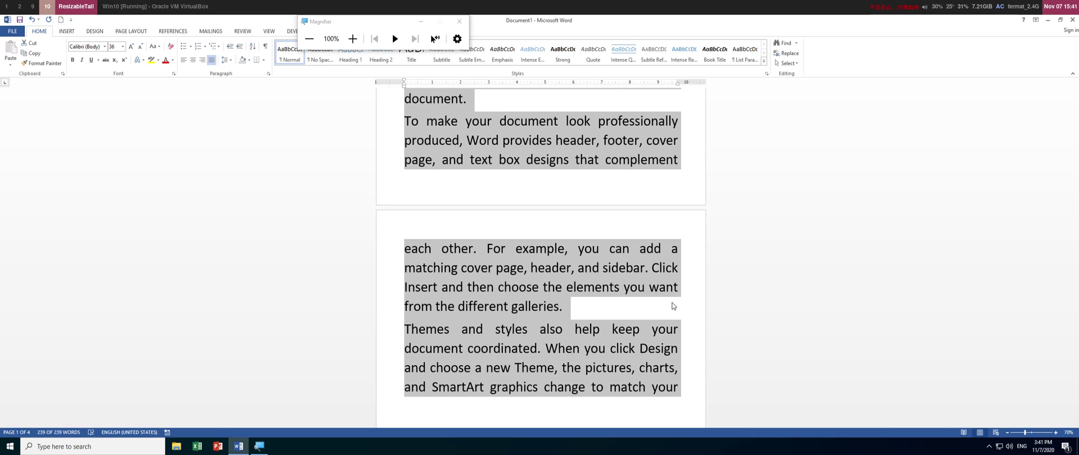
click(678, 288)
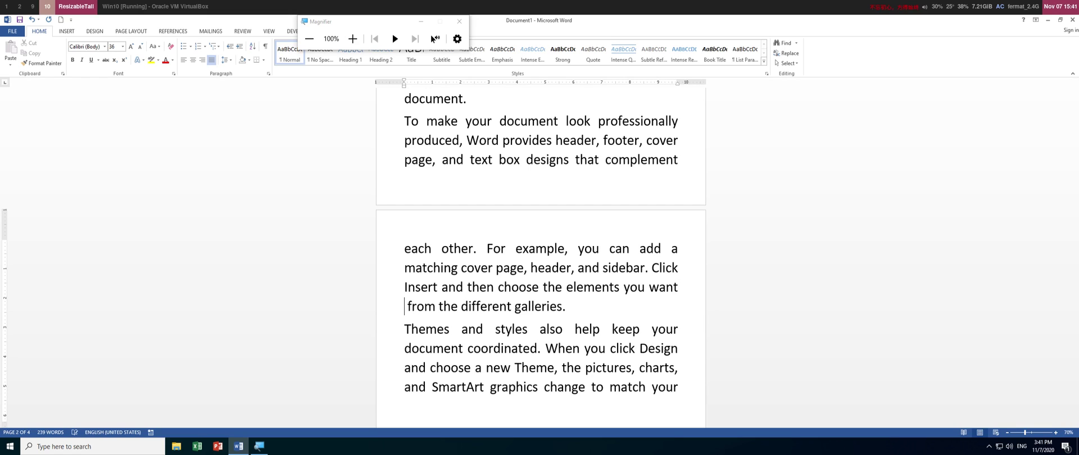
Remove the stray space and insert a manual line break after 'galleries.'
key(BackSpace)
key(BackSpace)
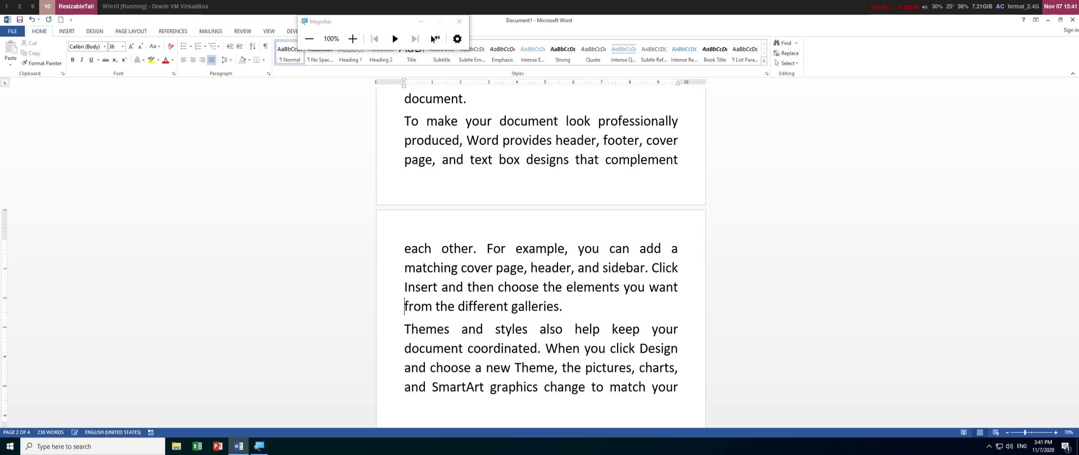
key(shift+Return)
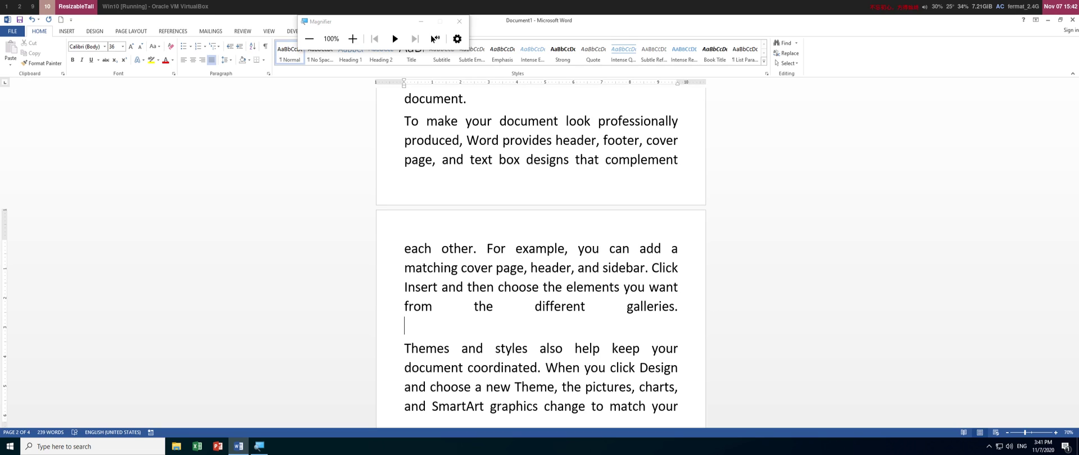
key(ctrl+z)
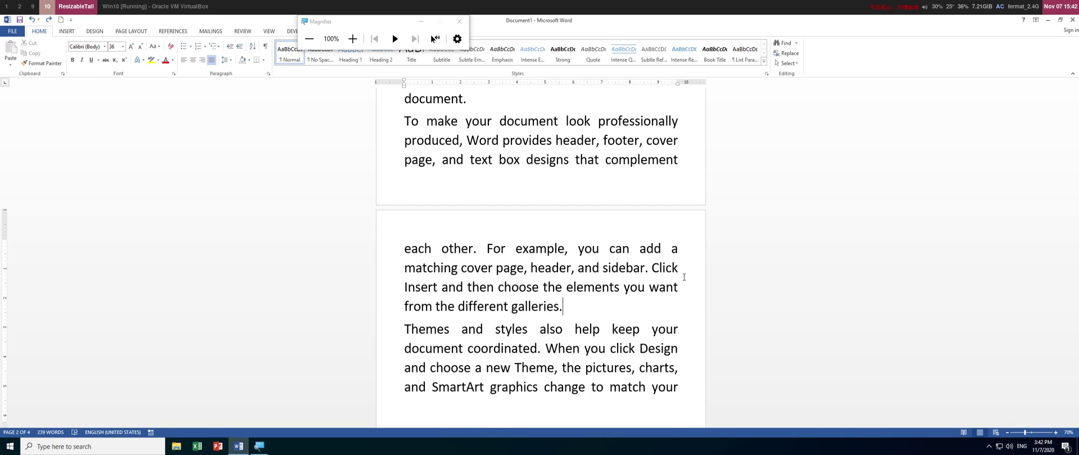
key(shift+Return)
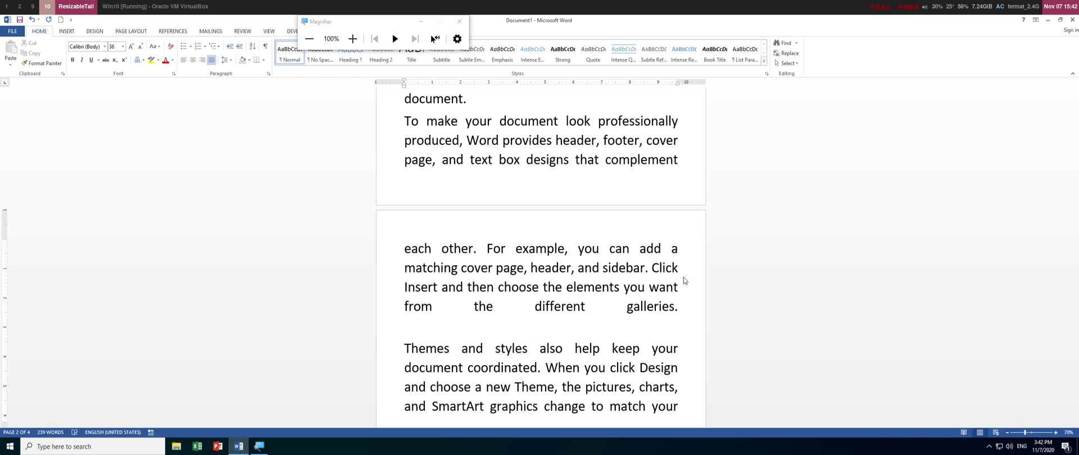
Restore the break after 'galleries.', delete the empty line before Themes, and select all
key(ctrl+a)
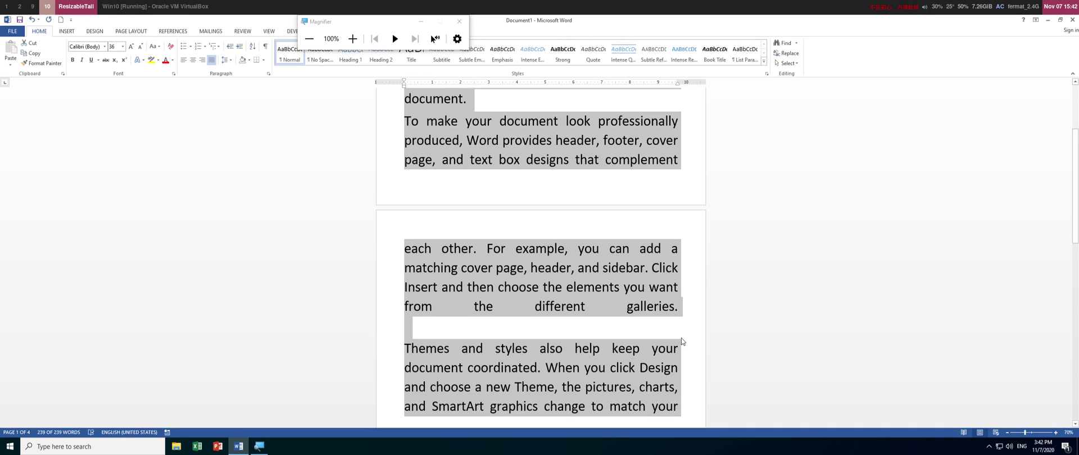
key(ctrl+z)
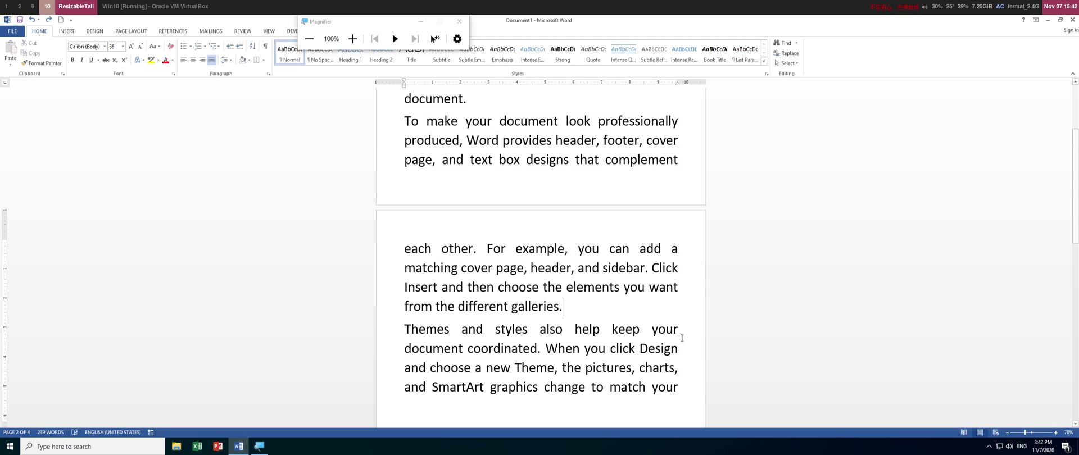
key(ctrl+y)
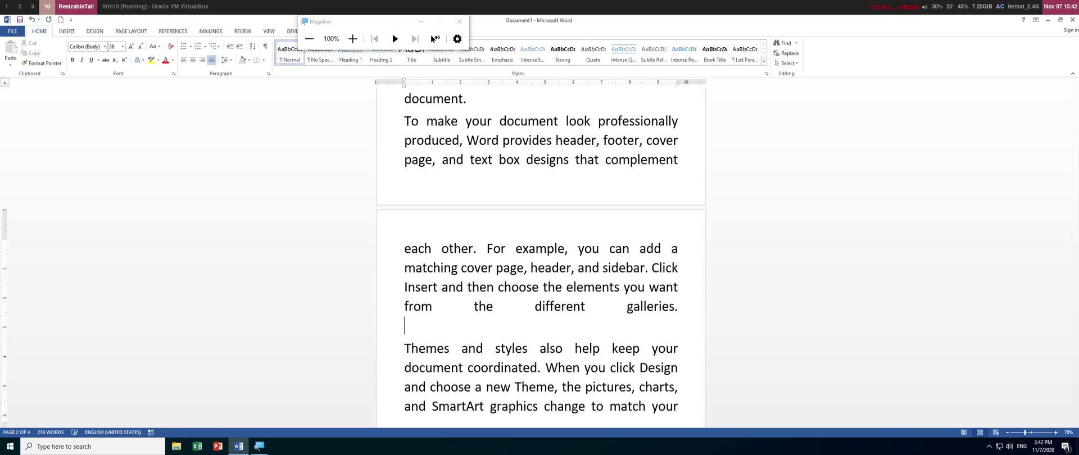
key(BackSpace)
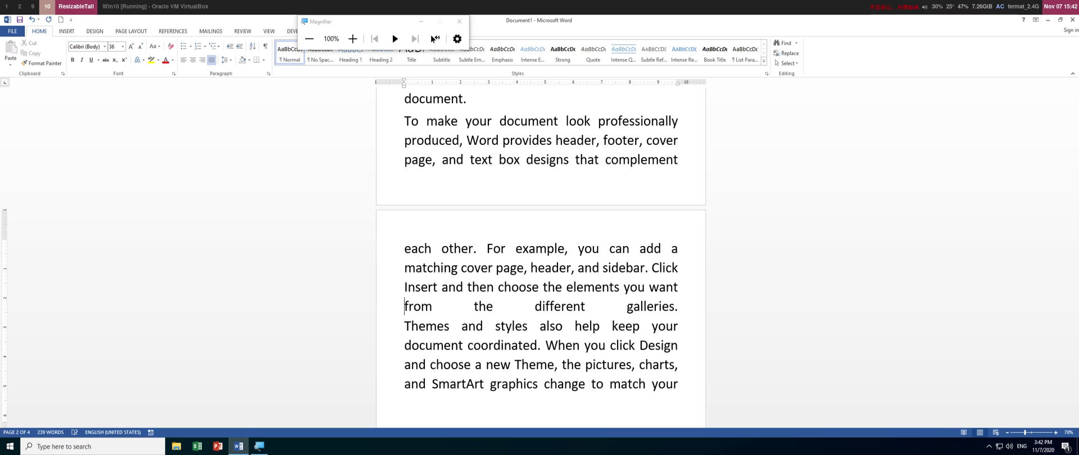
key(ctrl+a)
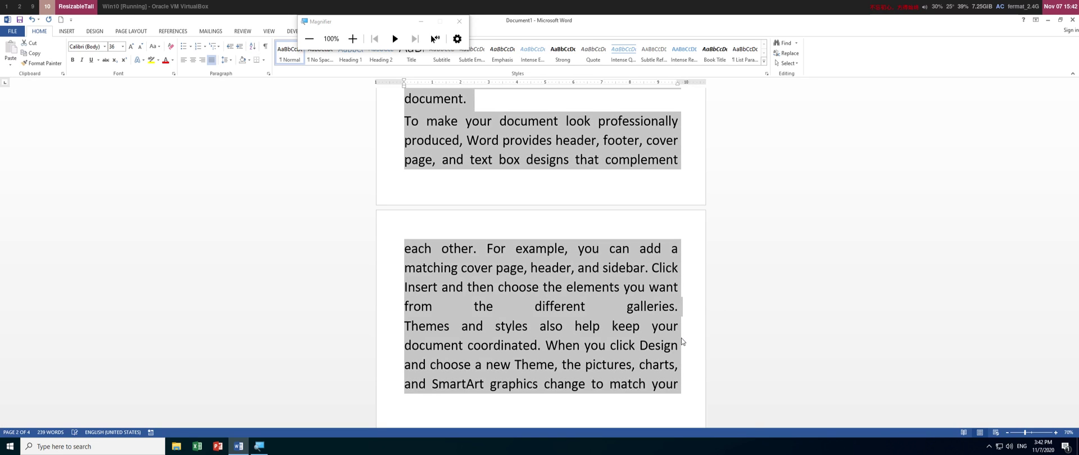
click(184, 60)
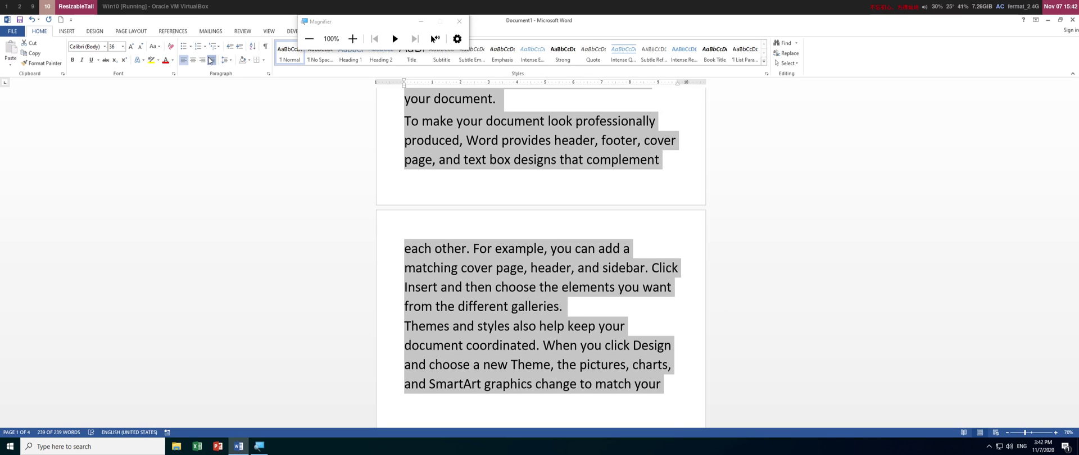
click(210, 60)
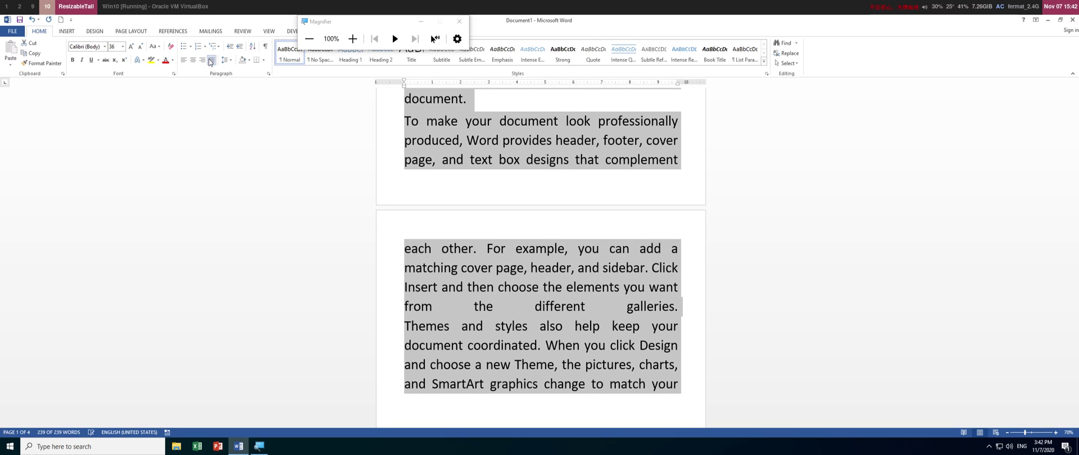
click(602, 345)
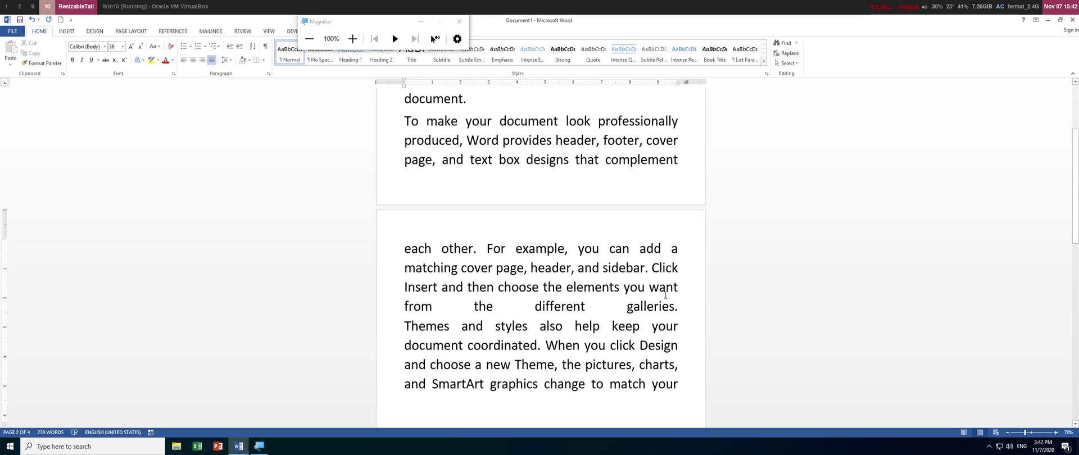
Highlight 'from the different galleries.' in yellow and move down to the Themes line
drag(682, 308, 403, 313)
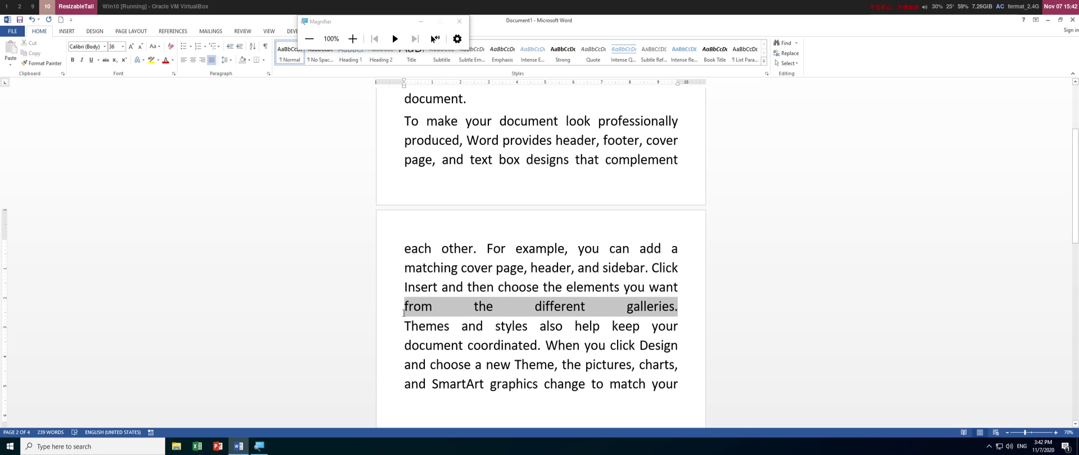
click(437, 296)
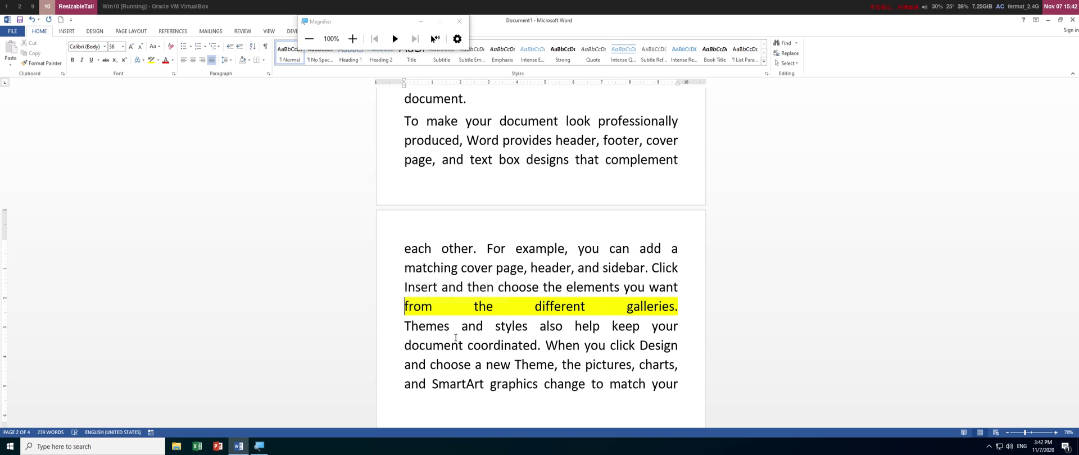
key(Down)
key(BackSpace)
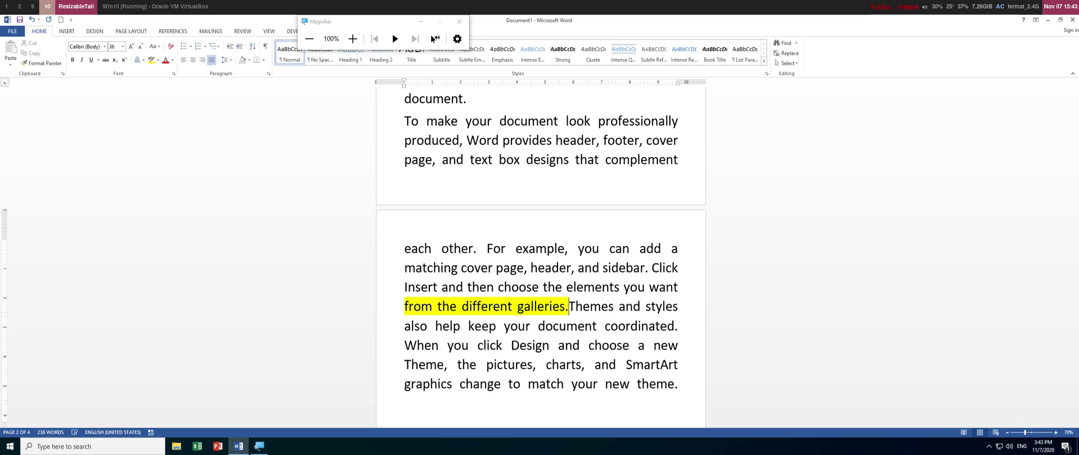
key(Return)
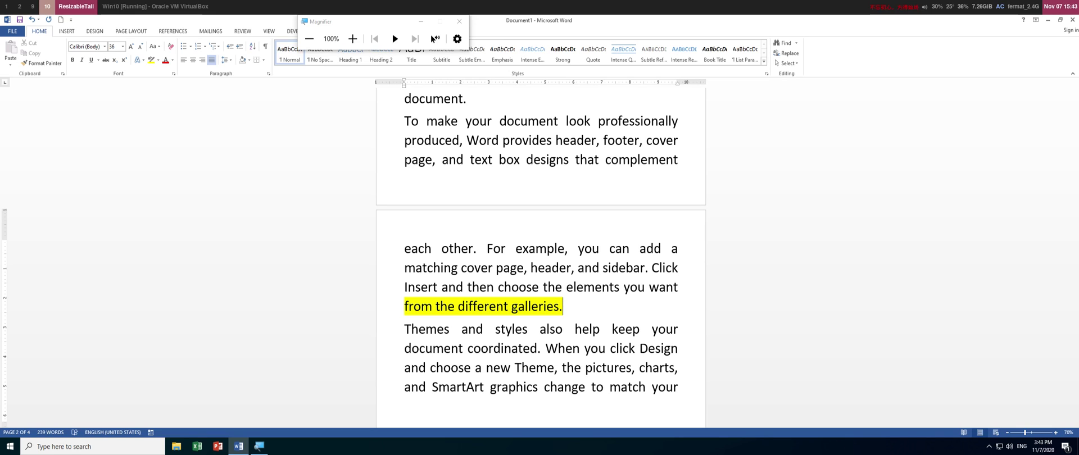
key(Return)
key(BackSpace)
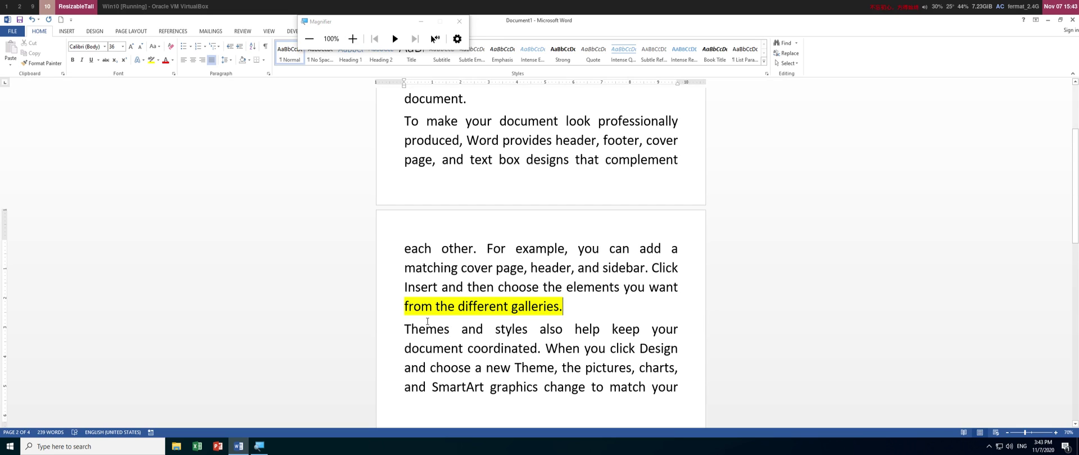
key(shift+Return)
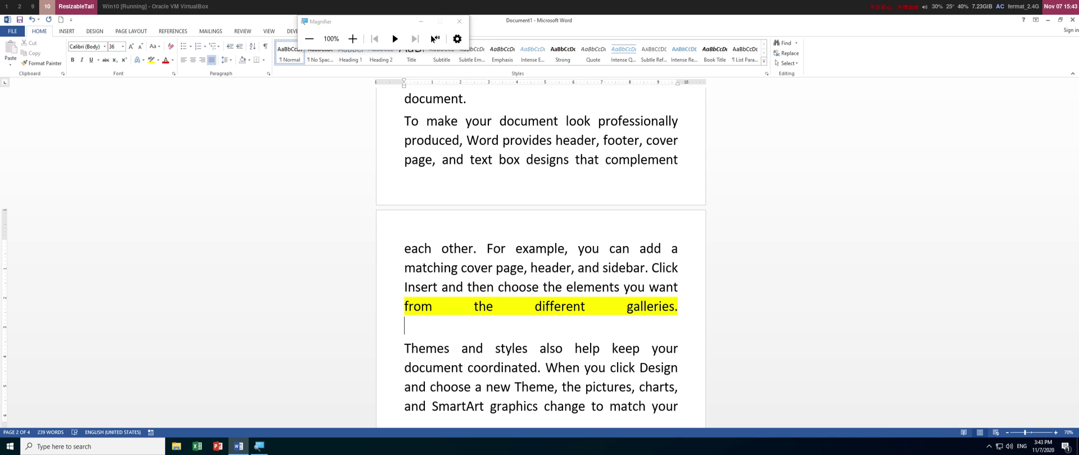
key(BackSpace)
scroll(487, 282, down, 5)
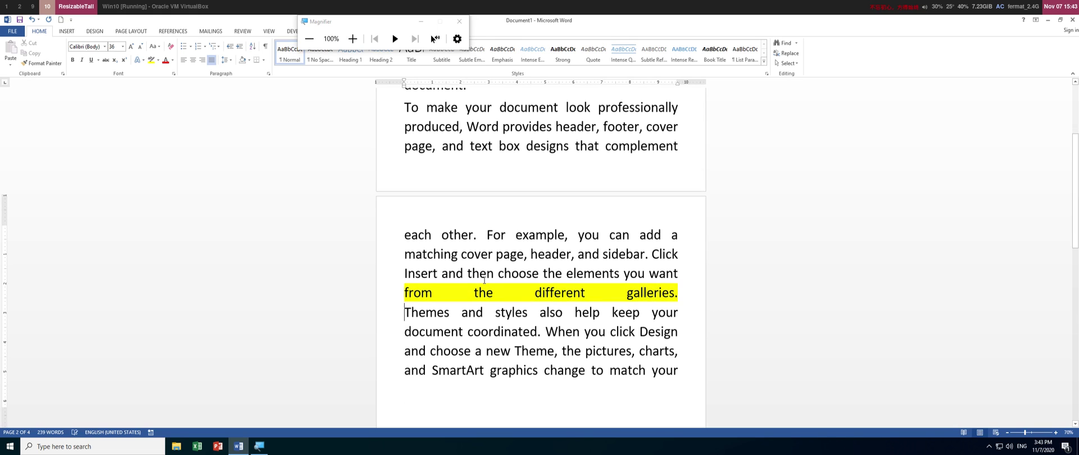
scroll(487, 282, down, 2)
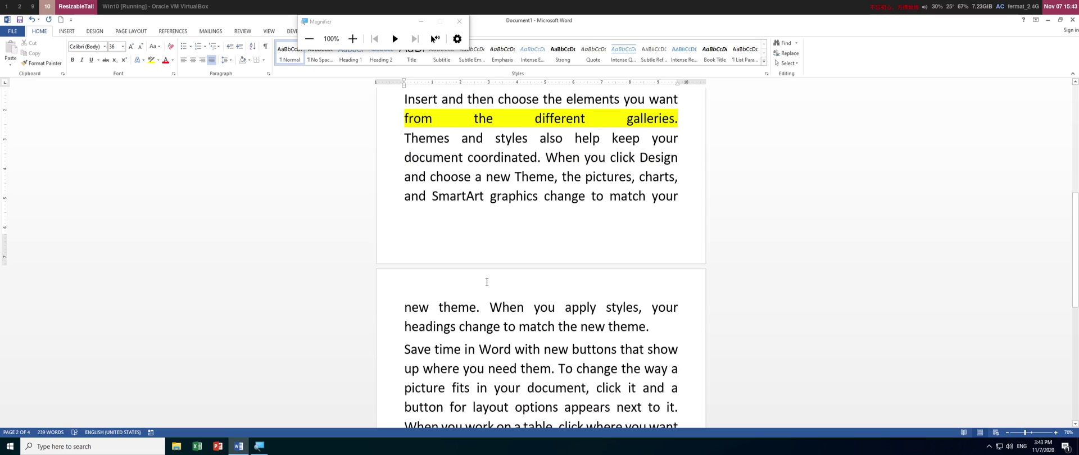
Yellow-highlight the line ending 'new theme.' and delete the paragraph break before 'Save time'
click(651, 328)
key(shift+Home)
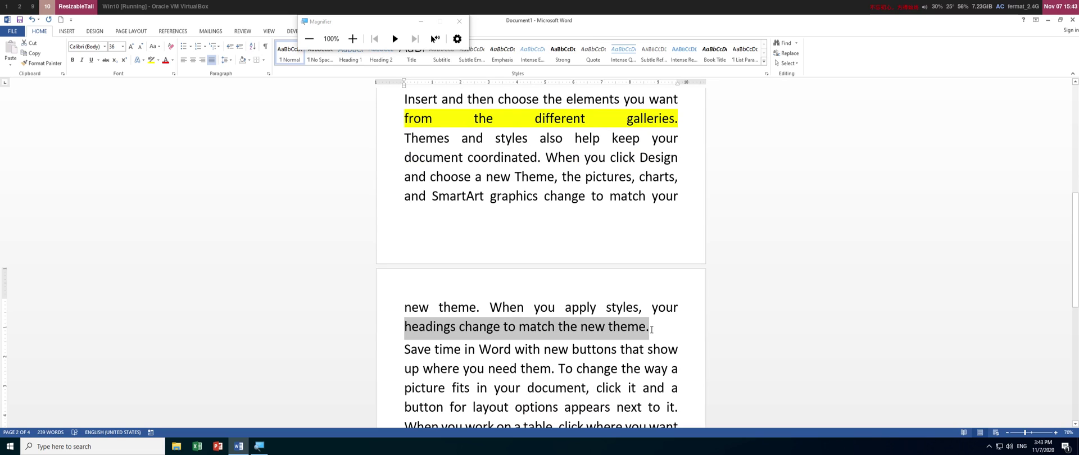
click(151, 59)
click(649, 327)
key(Delete)
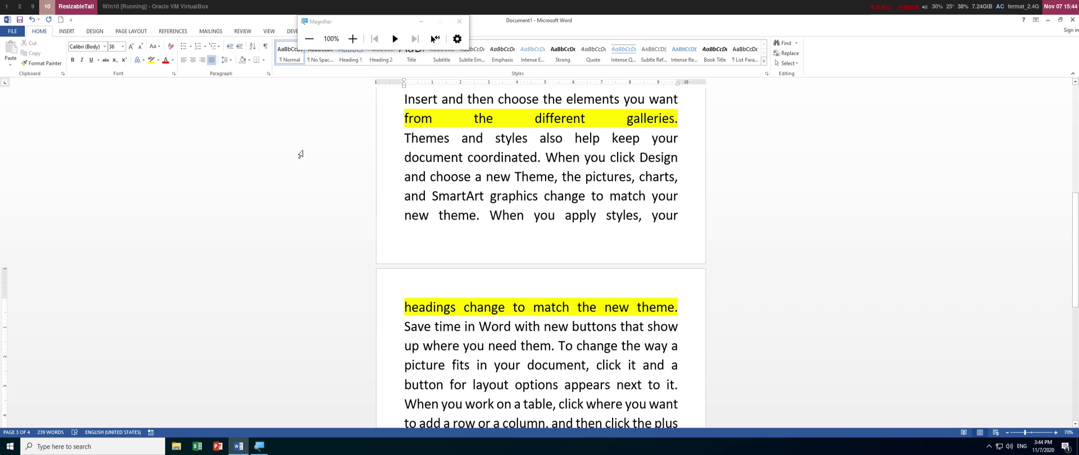
Open the Word Options window from the File view
click(13, 32)
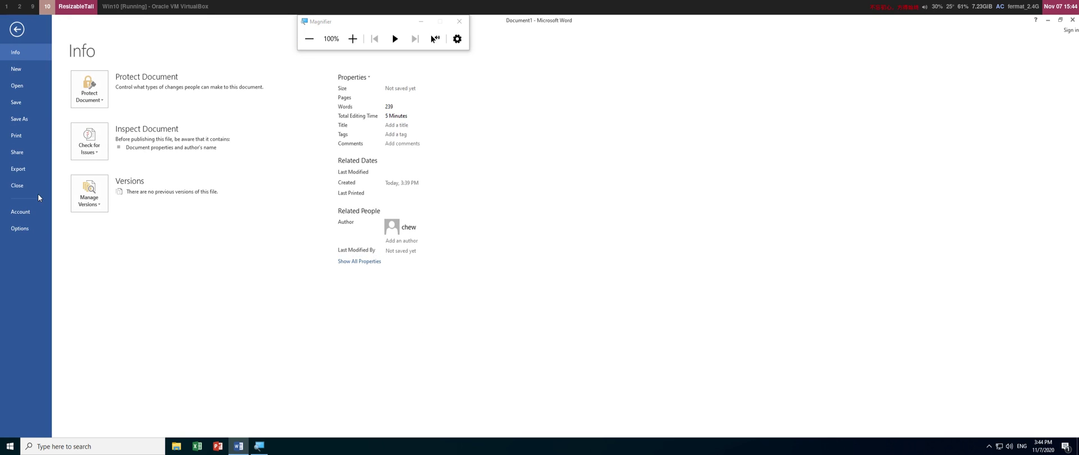
click(19, 228)
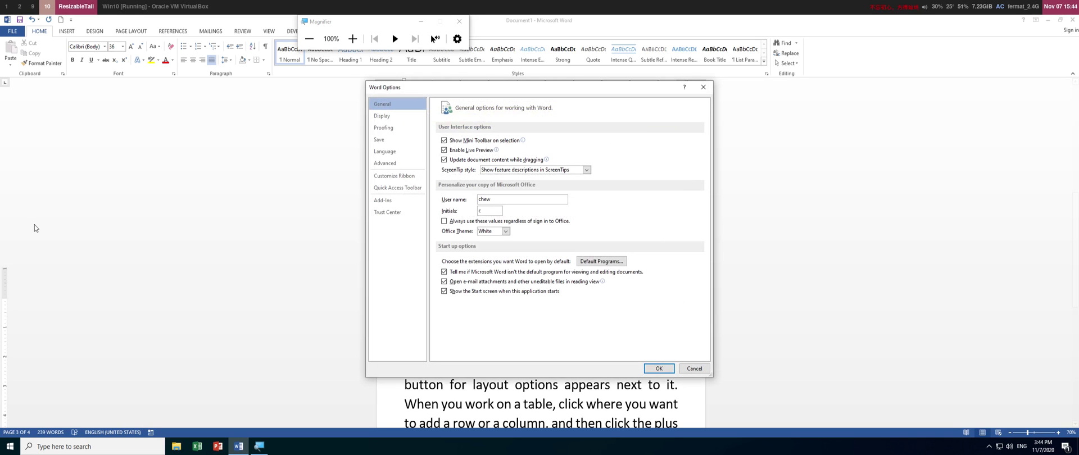
drag(414, 89, 430, 88)
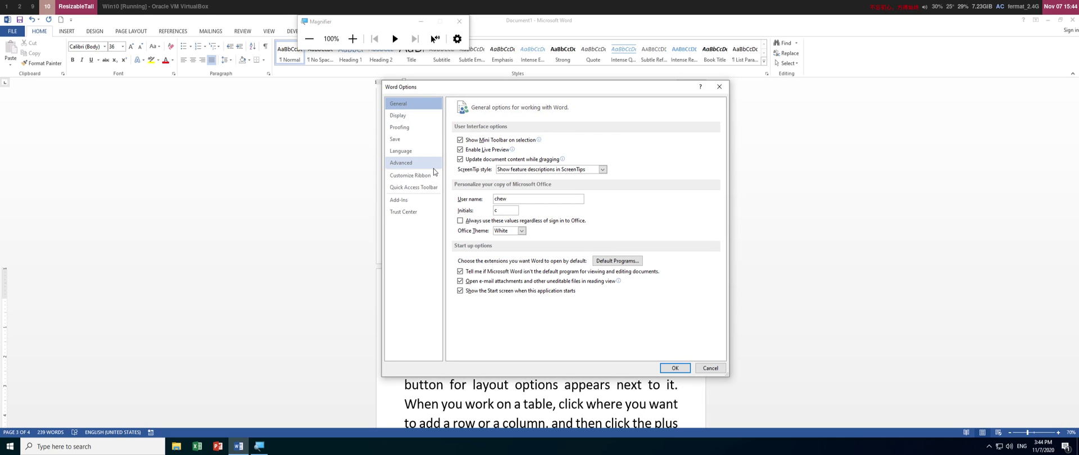
key(super+plus)
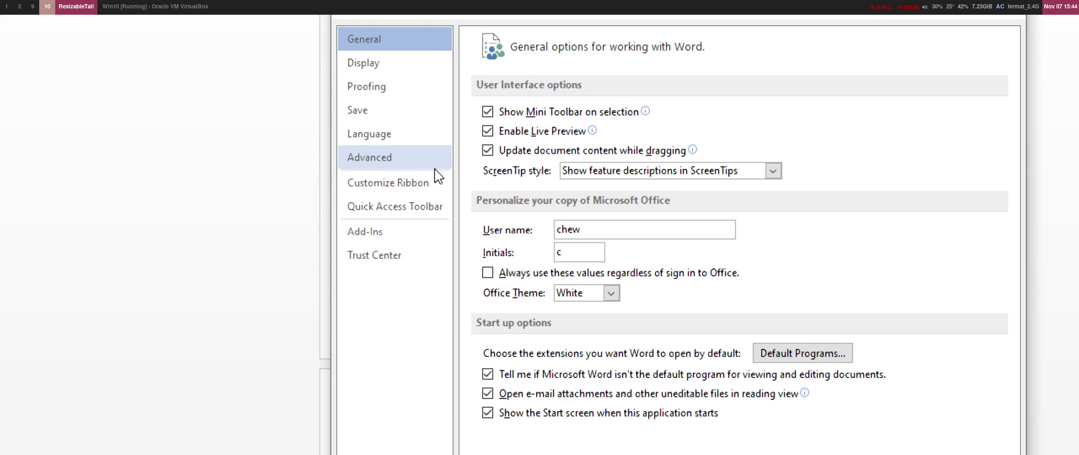
Enable Advanced option 'Don't expand character spaces on a line that ends with SHIFT-RETURN' and confirm
click(433, 166)
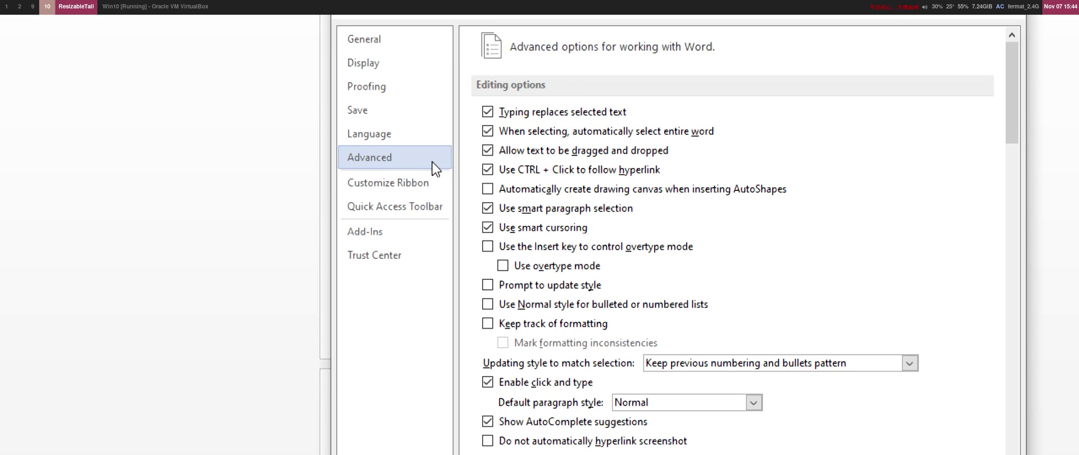
scroll(487, 185, down, 14)
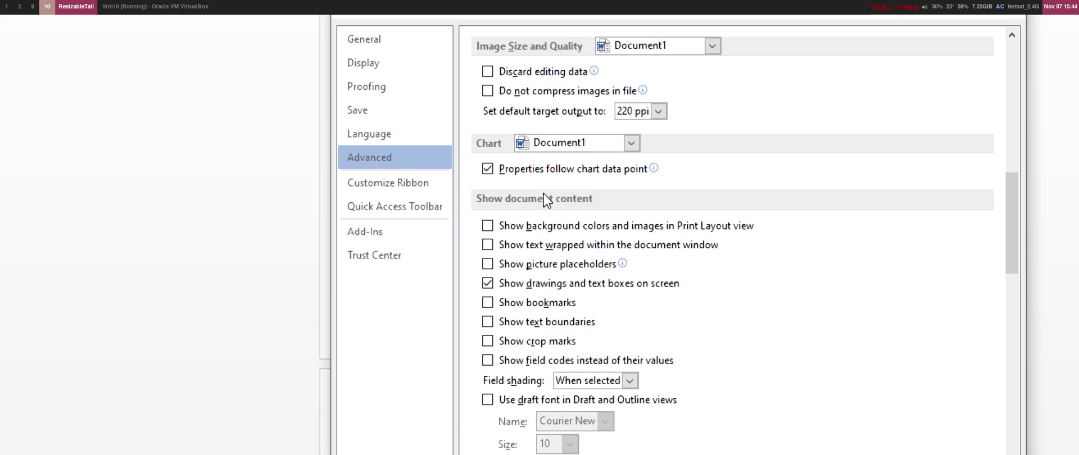
scroll(702, 214, down, 20)
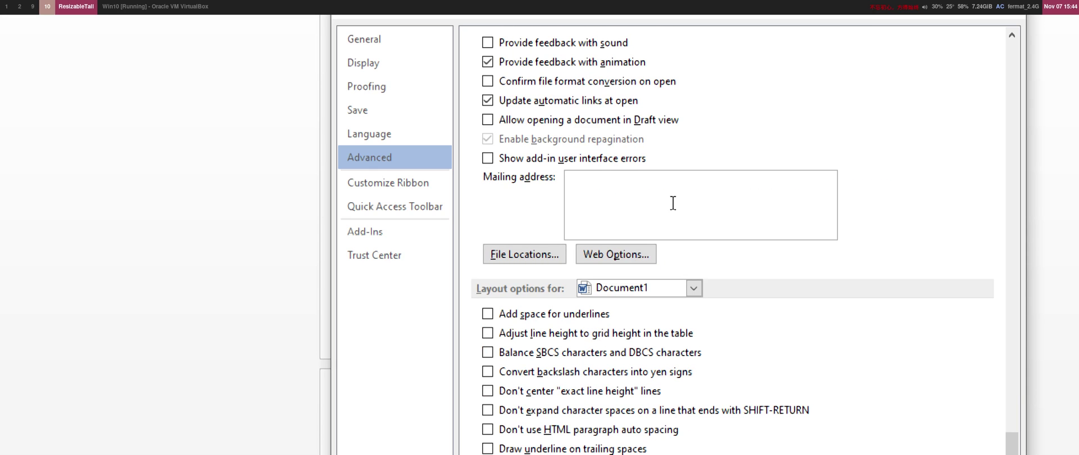
key(super+minus)
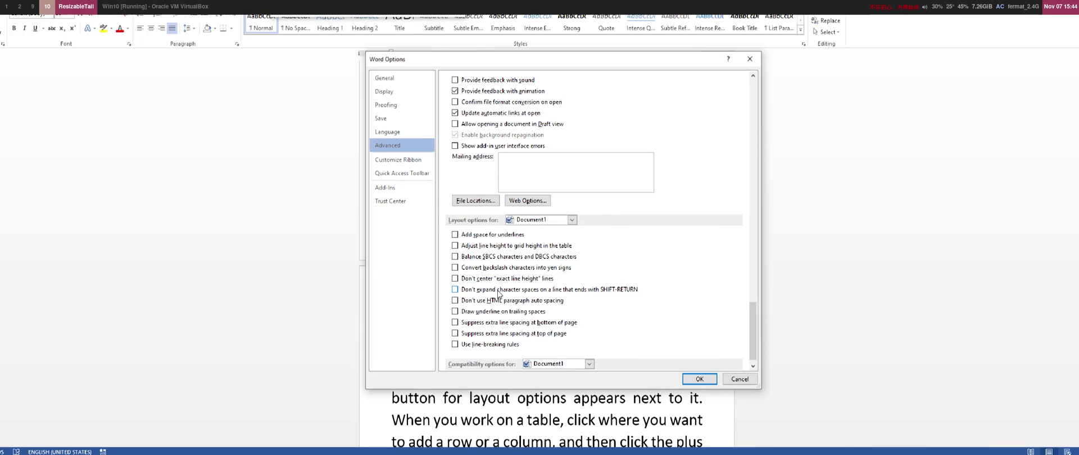
key(super+plus)
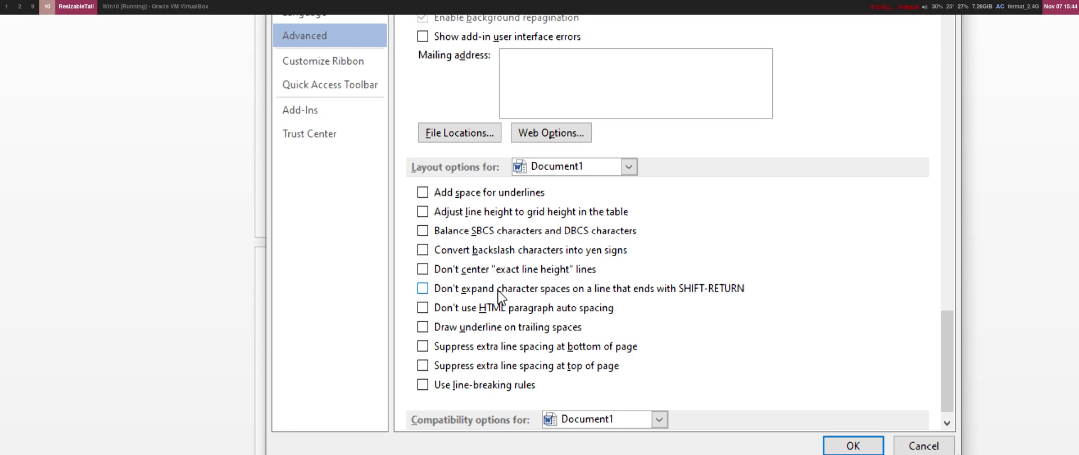
click(429, 287)
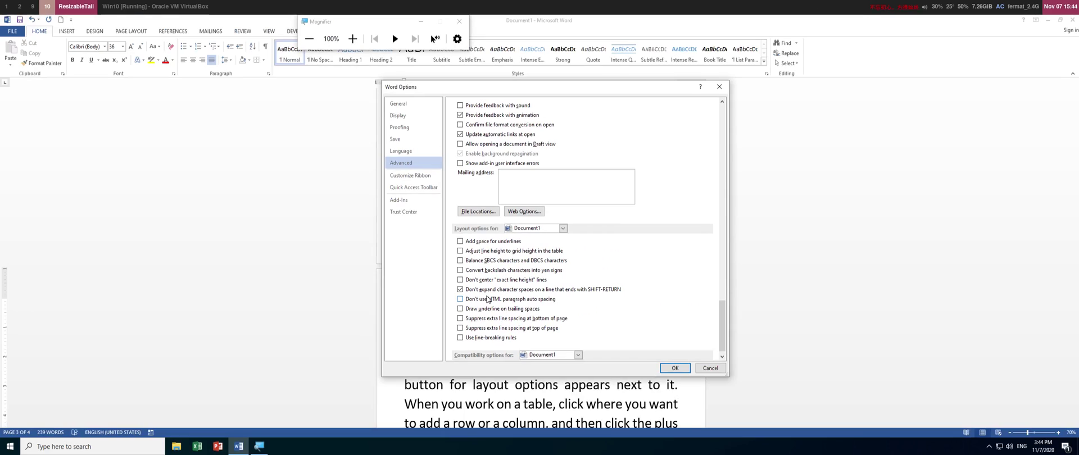
click(669, 368)
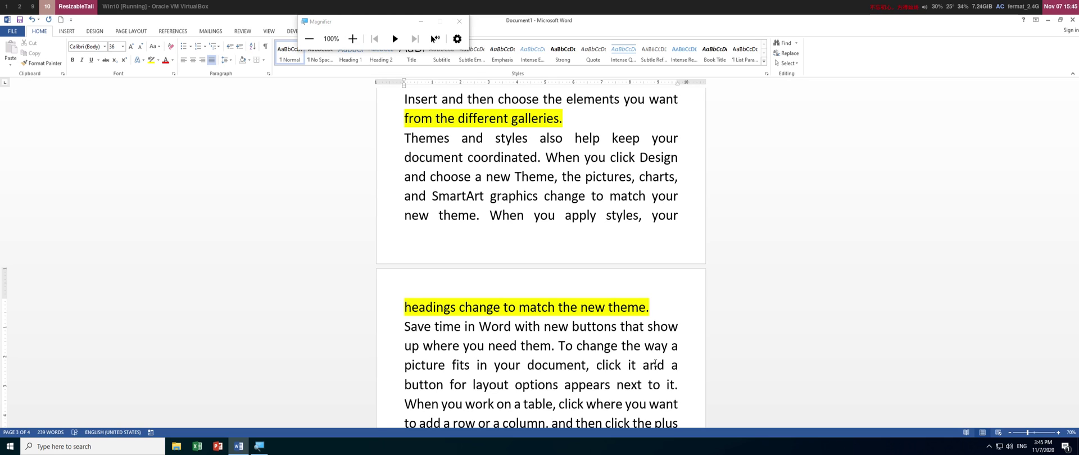
Add the first note '1. Remove the shift-return' on a new line above the paragraph
key(Return)
text(1. Remove)
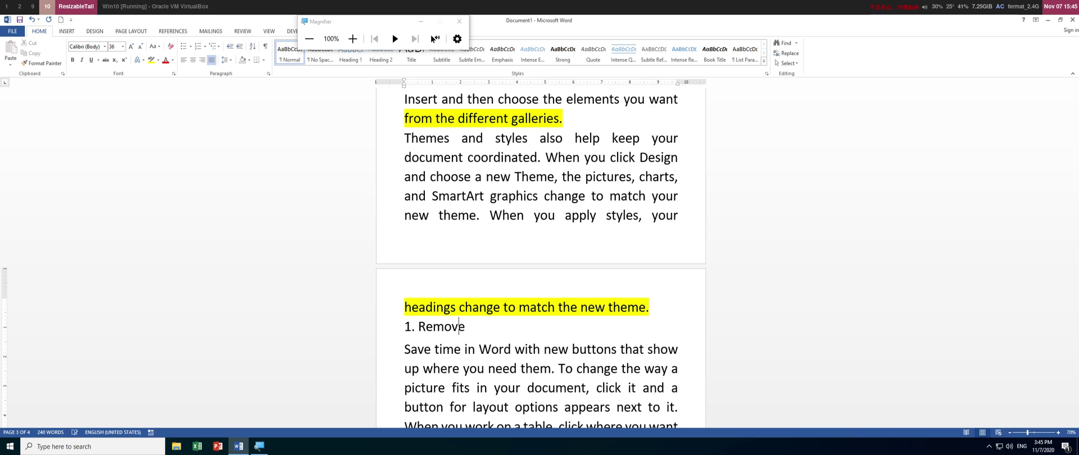
text( the shift)
key(BackSpace)
text(-return)
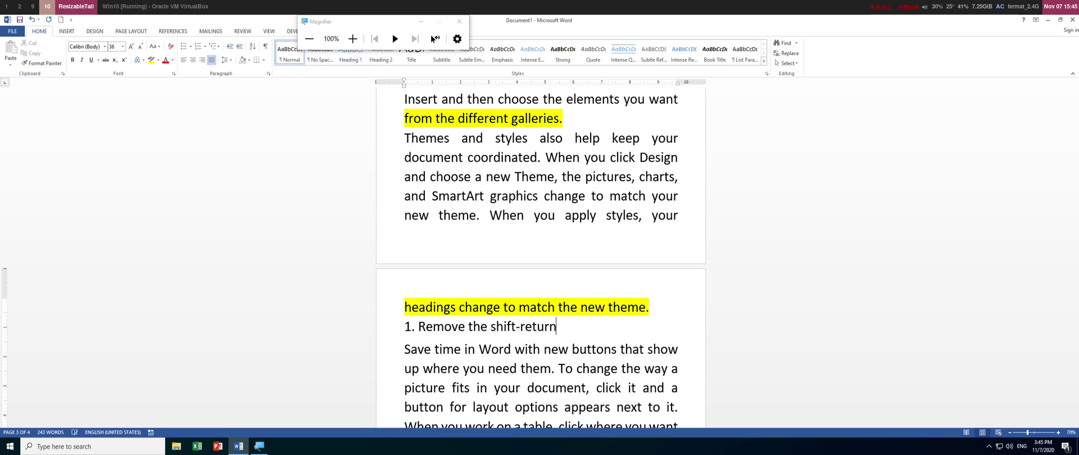
key(Return)
Type the second note '2. Change Option:', correcting the typo
text(2. )
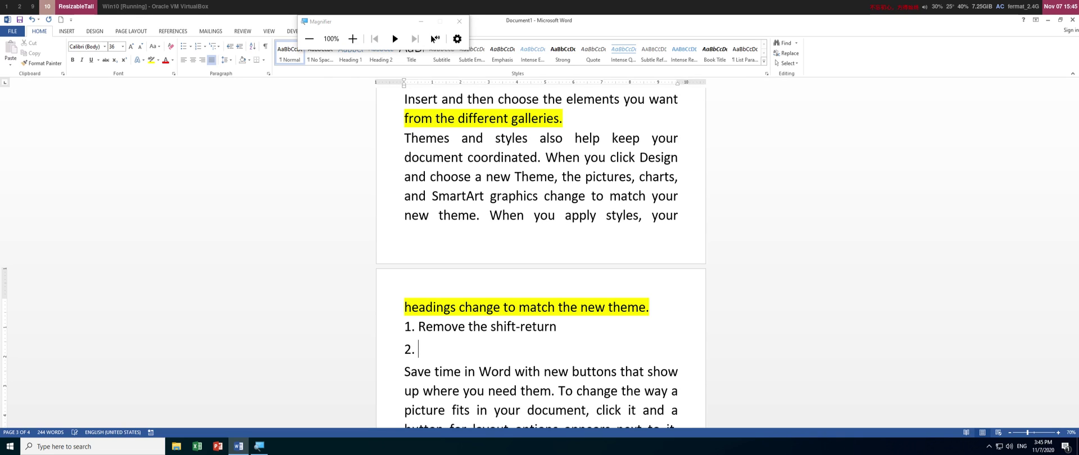
text(Change Opeiot)
key(BackSpace)
key(BackSpace)
key(BackSpace)
key(BackSpace)
text(i)
key(BackSpace)
key(BackSpace)
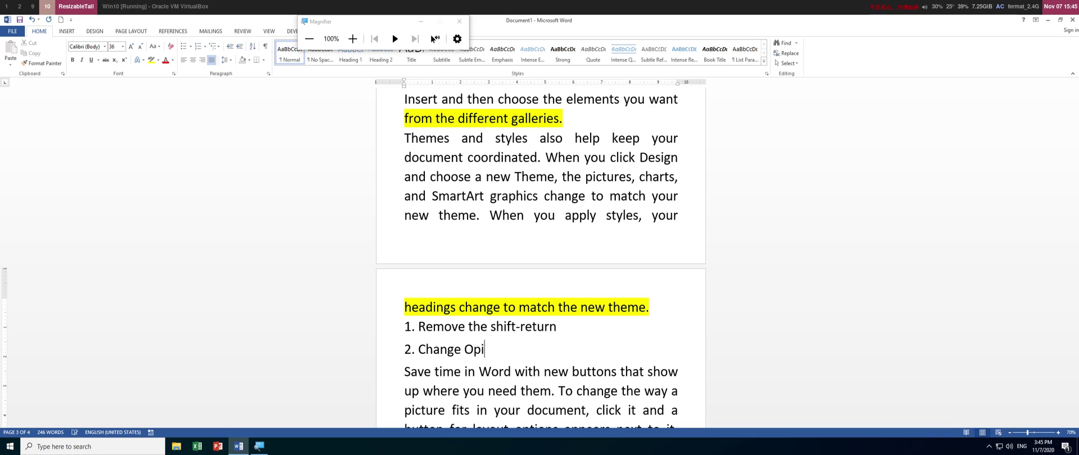
text(tion:)
key(Return)
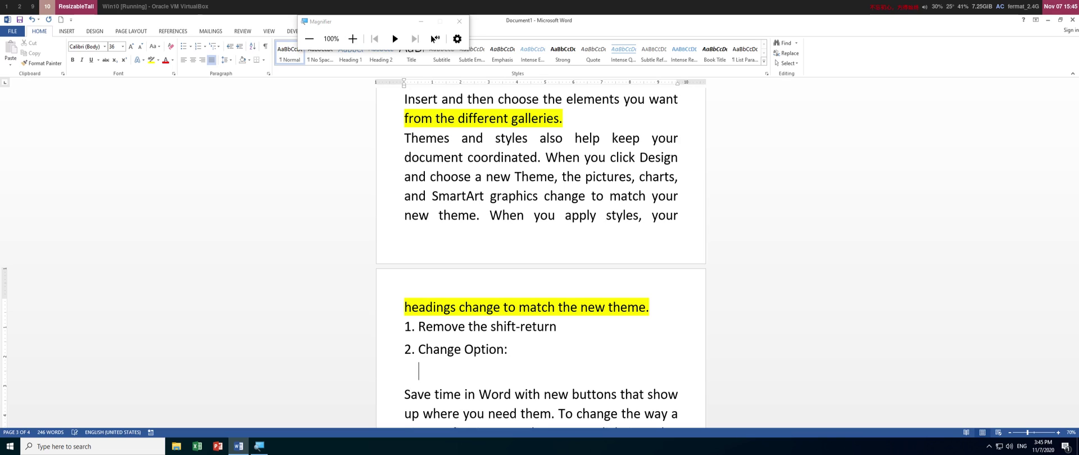
Add an indented lettered sub-item 'File -> Option -> Advance ->', fixing the Avdance misspelling
key(Tab)
text(File -> Option -)
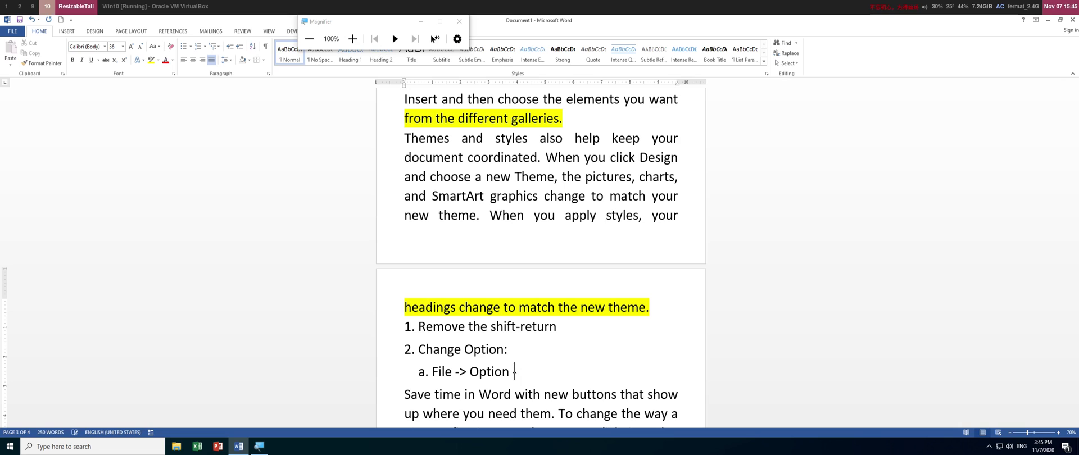
text(> Avdance ->)
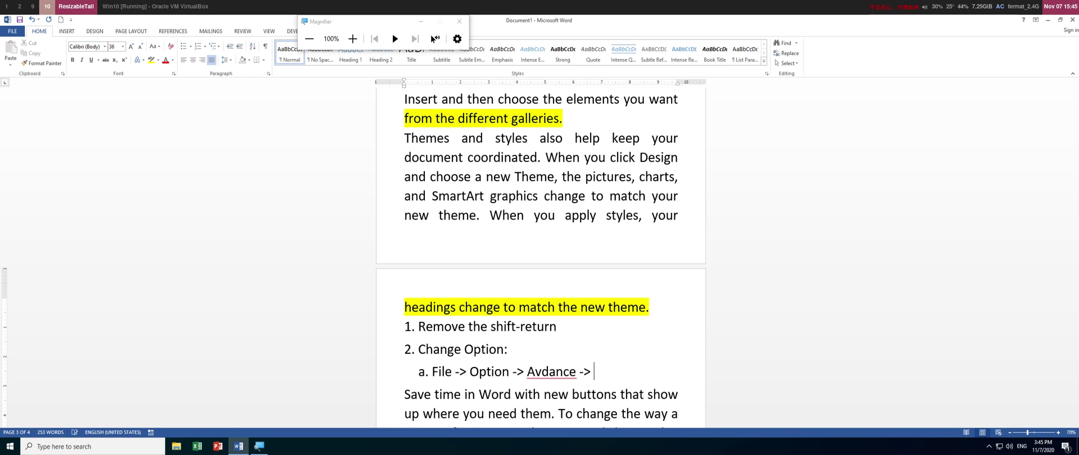
key(Left)
key(Left)
key(shift+F10)
key(Return)
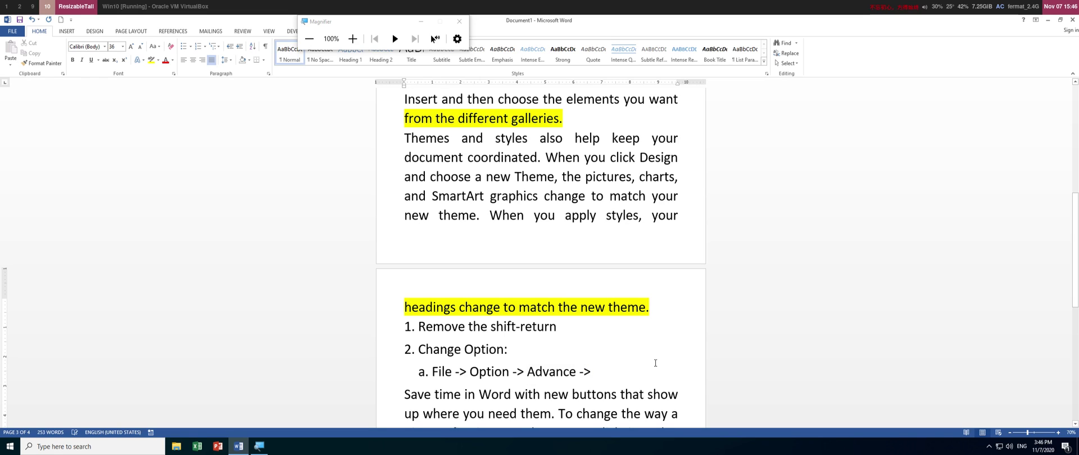
Finish the sub-item about expanding on Shift-Return '(Tick this option)' and add empty lines
text(Do)
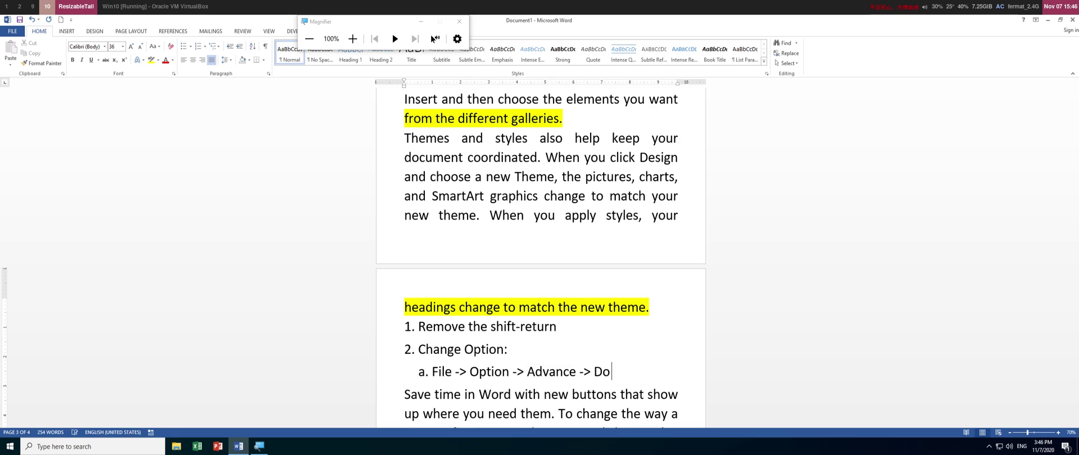
text(n't expe)
key(BackSpace)
text(and ...)
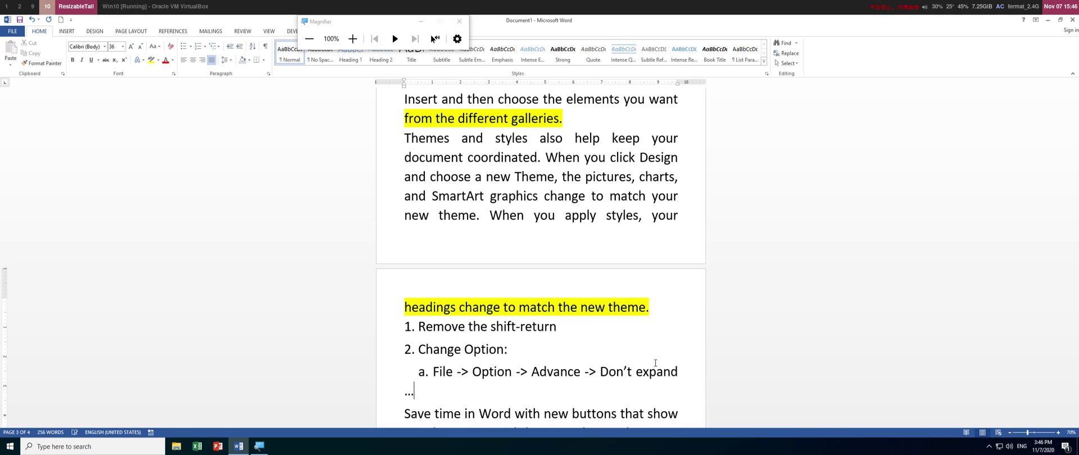
text( on Shift-Return)
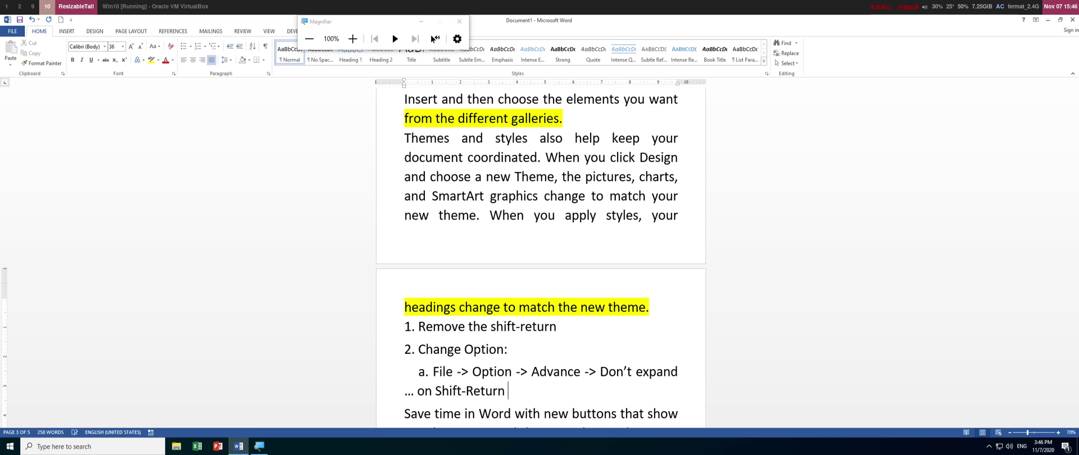
text( (Tick this one)
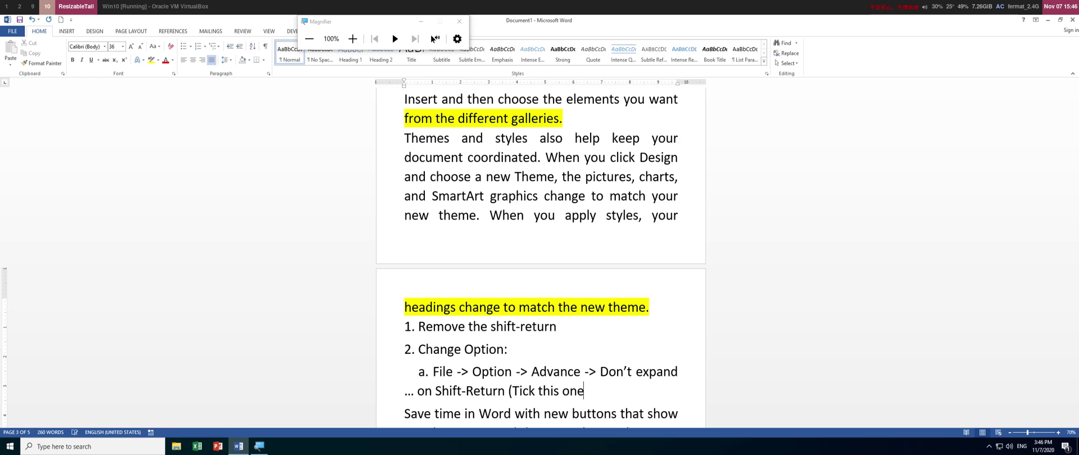
key(BackSpace)
key(BackSpace)
text(ption))
key(Return)
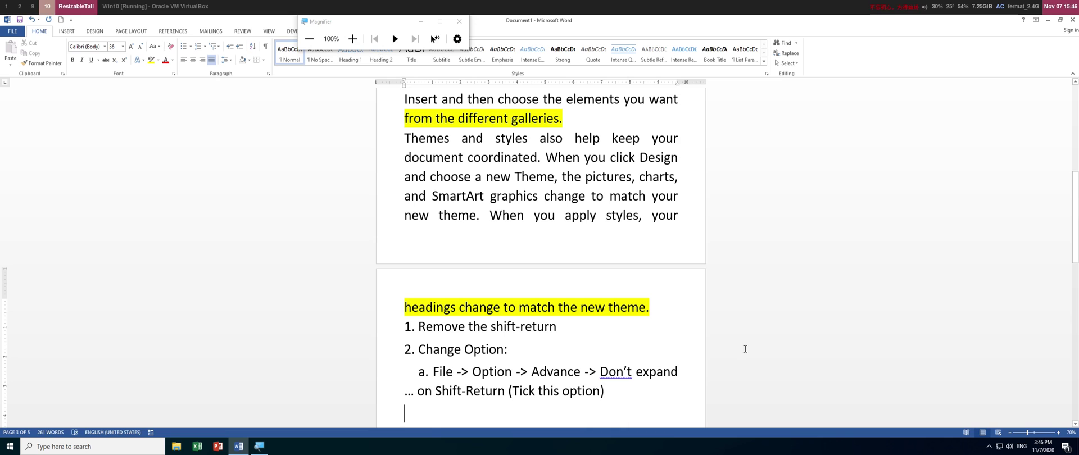
key(Return)
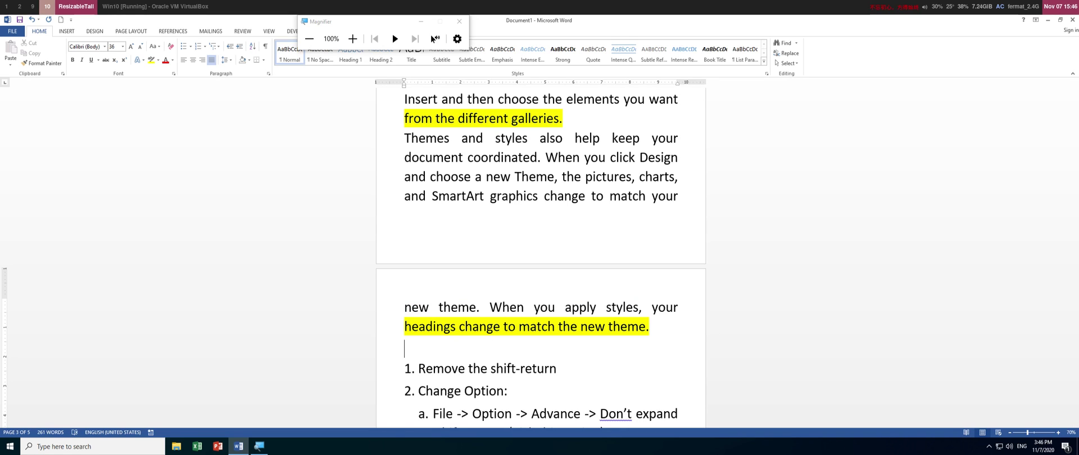
Highlight the selected numbered notes in light grey
scroll(678, 311, down, 2)
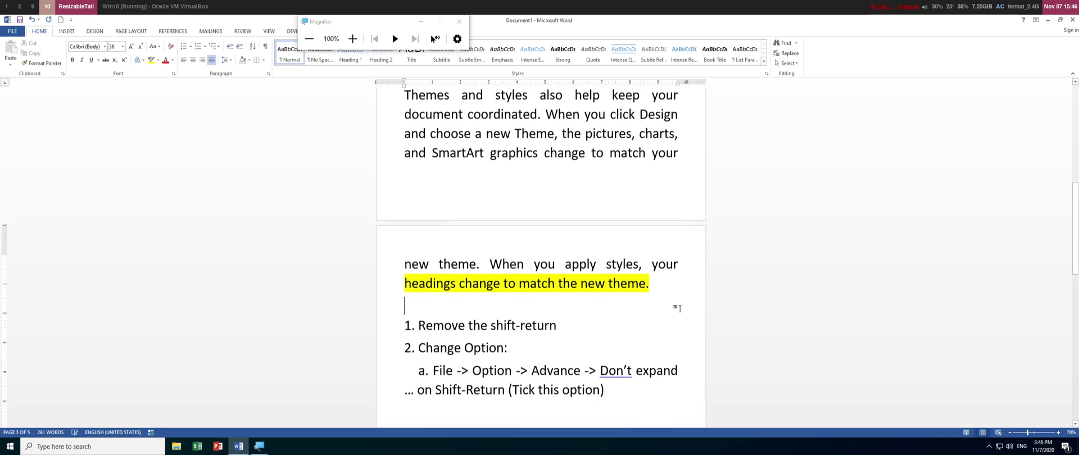
drag(637, 386, 404, 309)
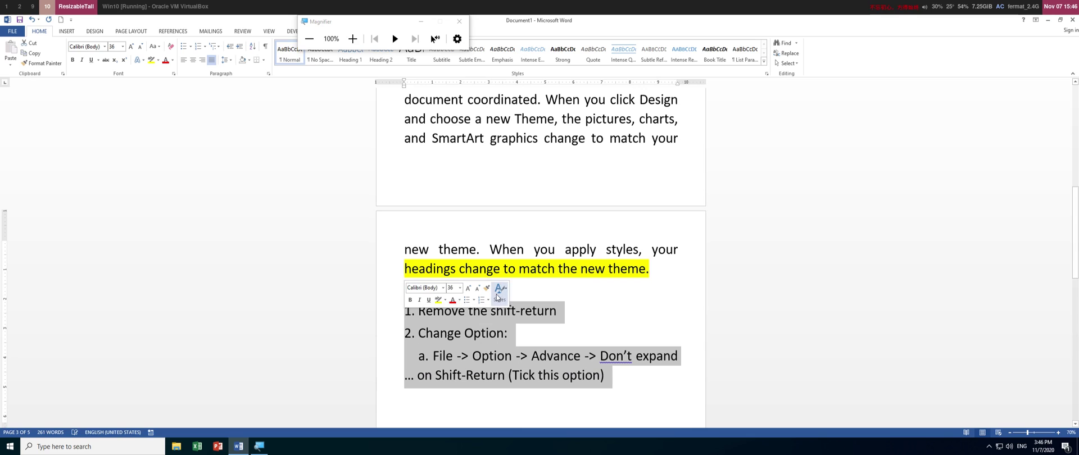
click(446, 301)
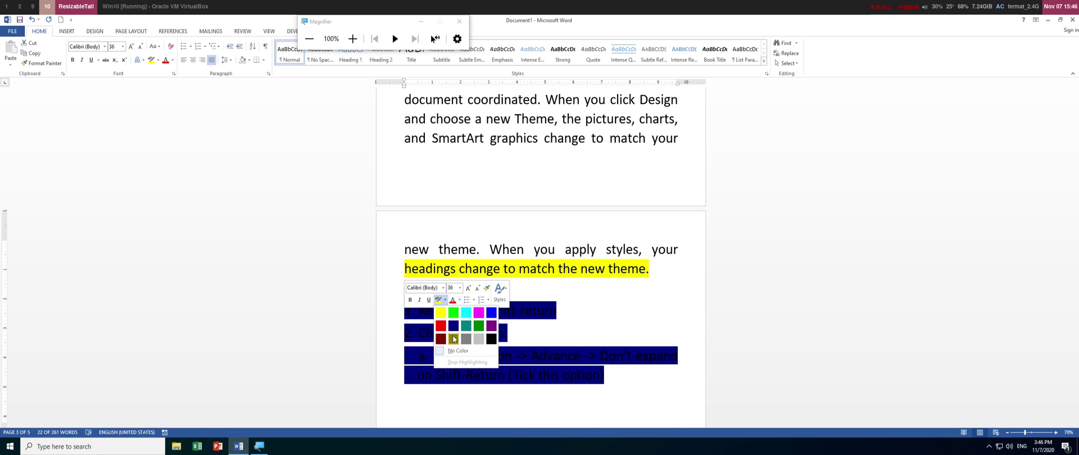
click(485, 340)
click(529, 336)
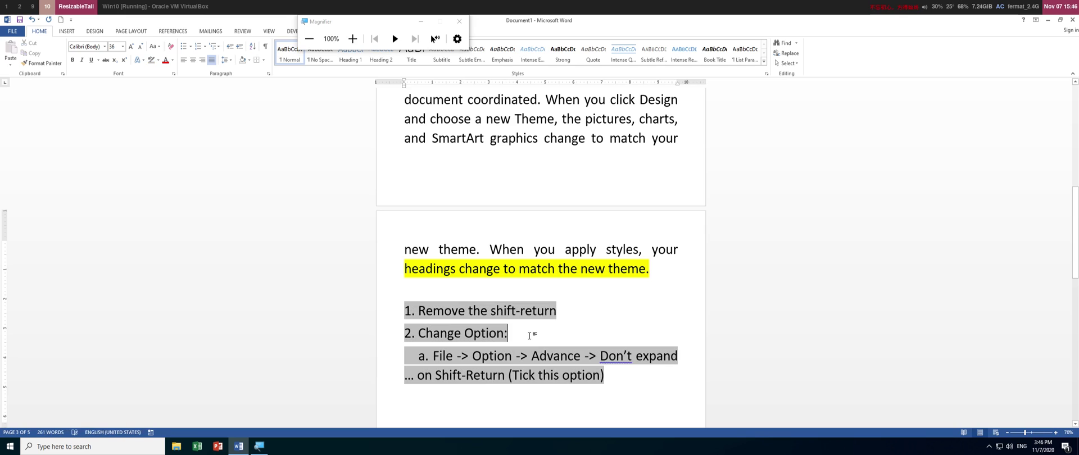
scroll(565, 387, down, 1)
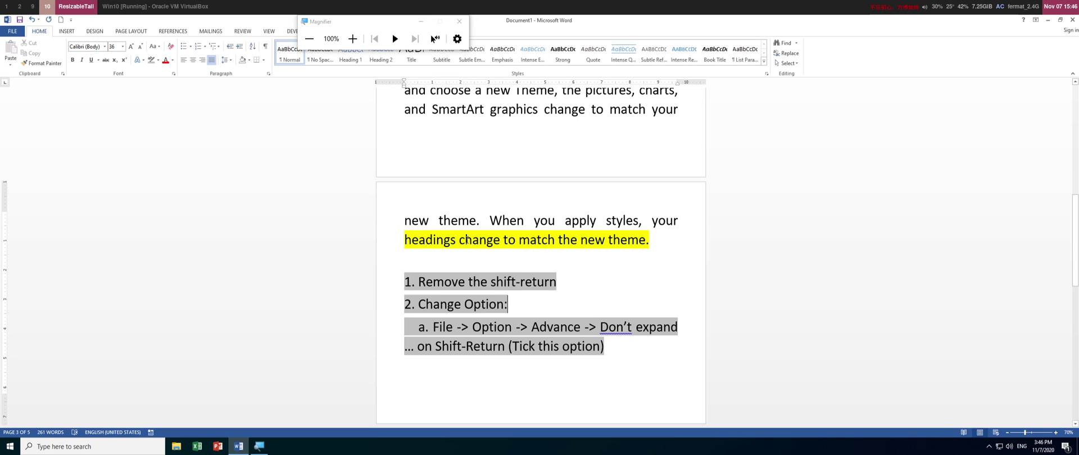
key(ctrl+n)
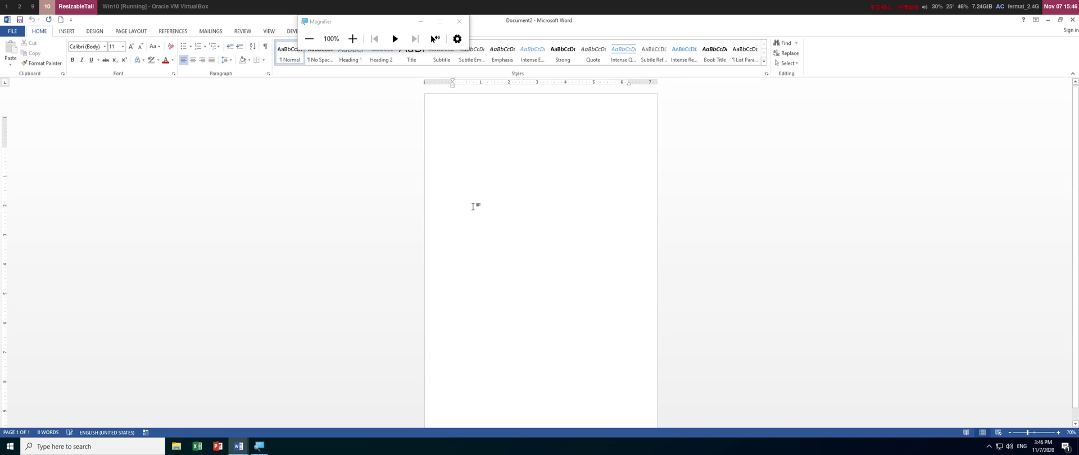
Set the new document to landscape orientation with a 36 pt font size
scroll(477, 206, up, 4)
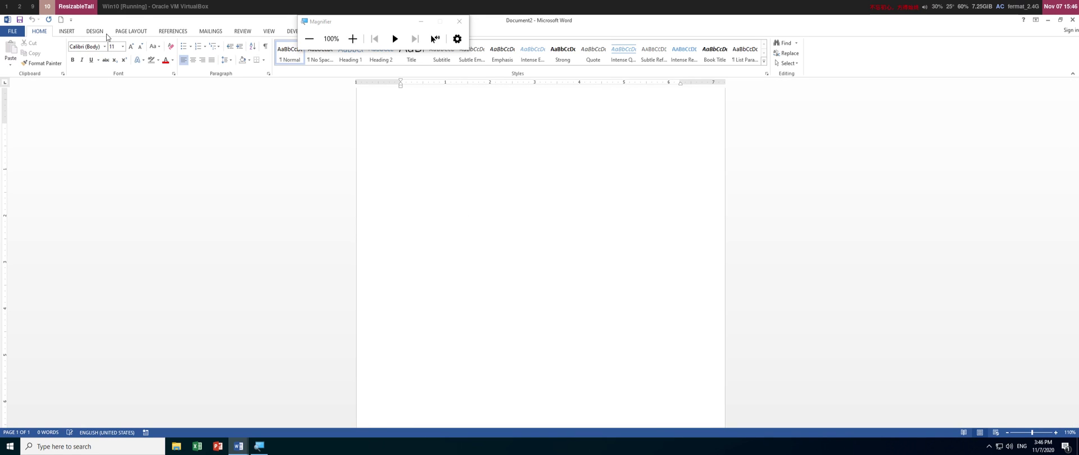
click(127, 33)
click(35, 56)
click(50, 98)
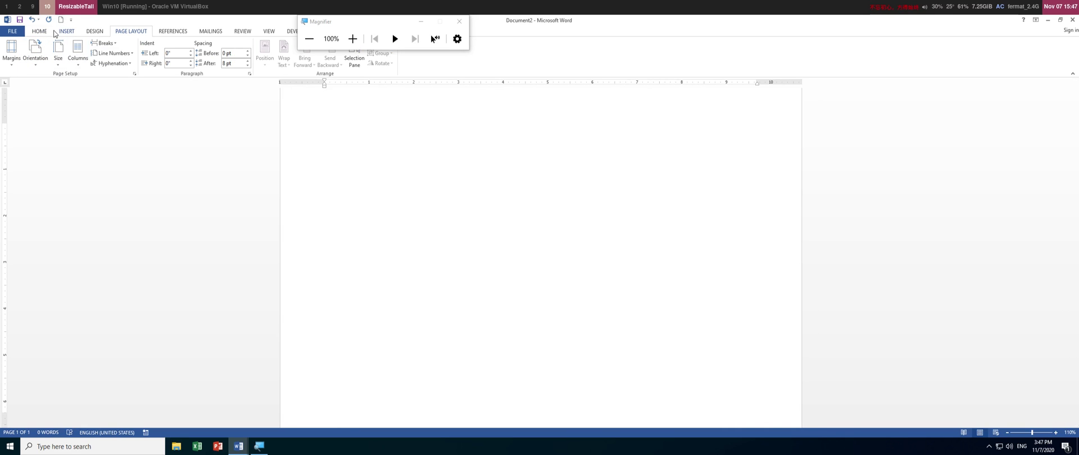
click(47, 32)
click(123, 47)
click(116, 165)
Enter =lorem(), fixing the 'loren' typo, to generate lorem ipsum paragraphs
scroll(438, 201, down, 3)
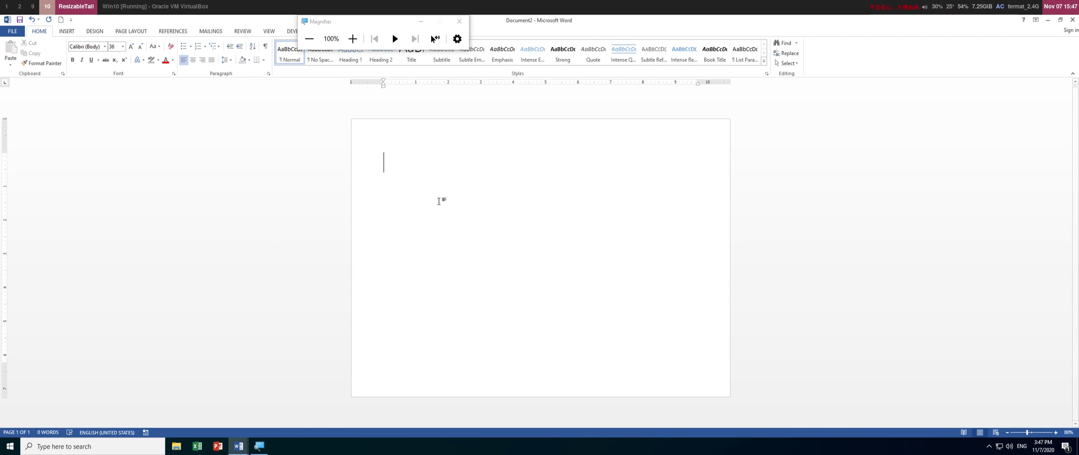
text(=loren())
key(Return)
key(BackSpace)
key(Left)
key(Left)
text(m)
key(Left)
key(BackSpace)
key(End)
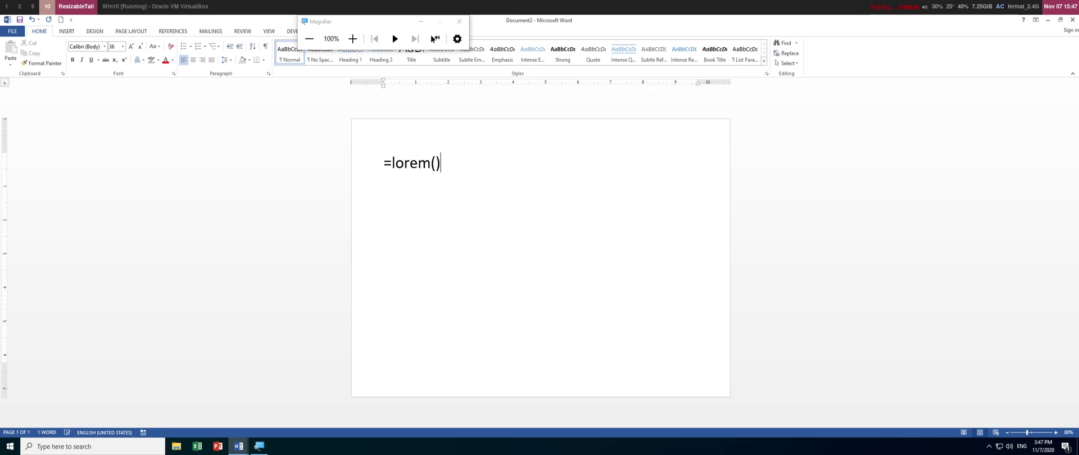
key(Return)
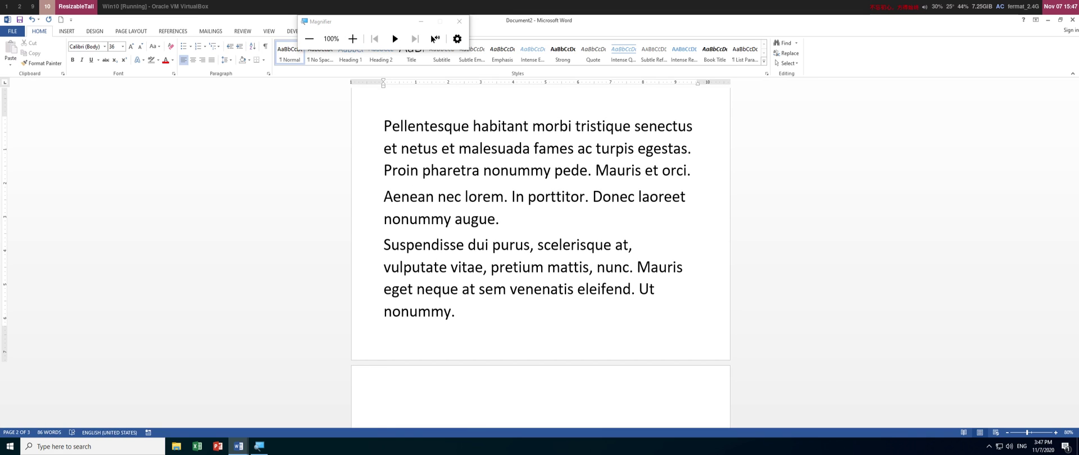
Delete the blank trailing page, then select all the lorem ipsum text and justify it
scroll(477, 295, down, 3)
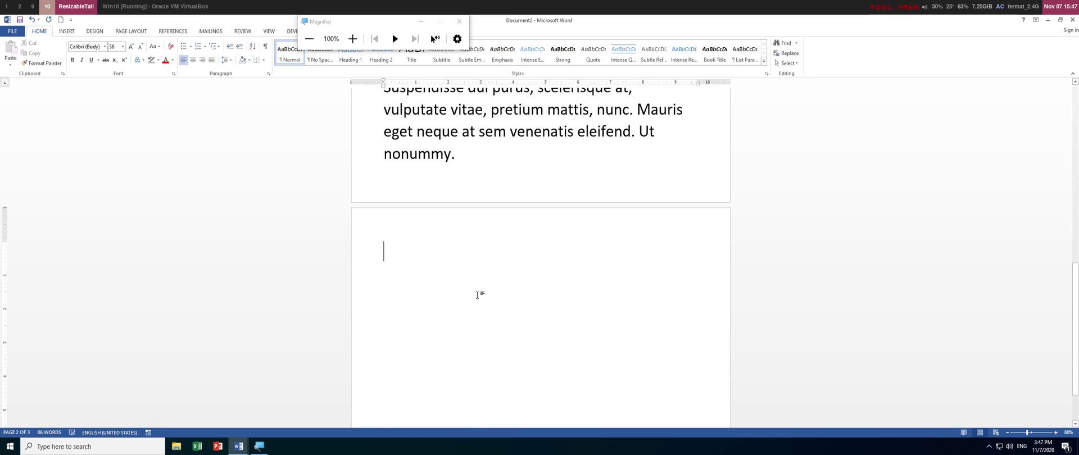
key(BackSpace)
scroll(480, 281, up, 5)
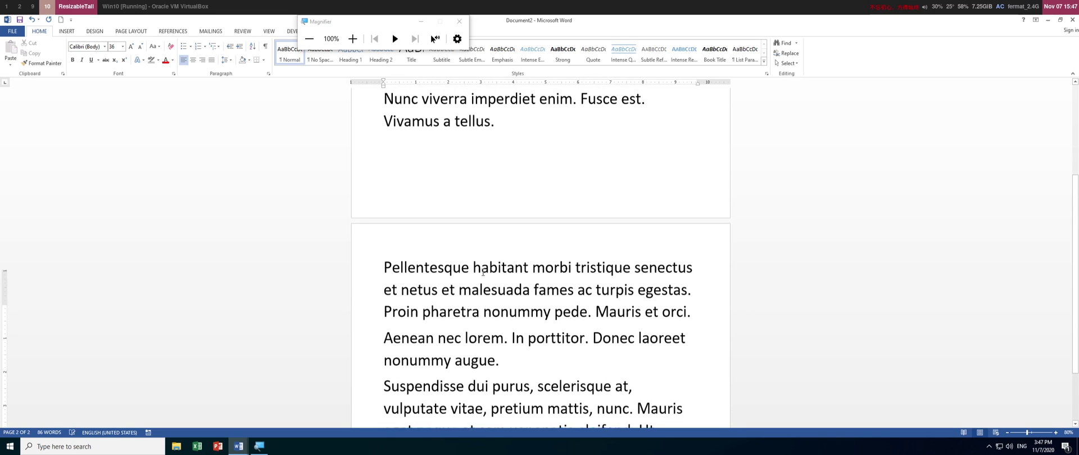
click(521, 293)
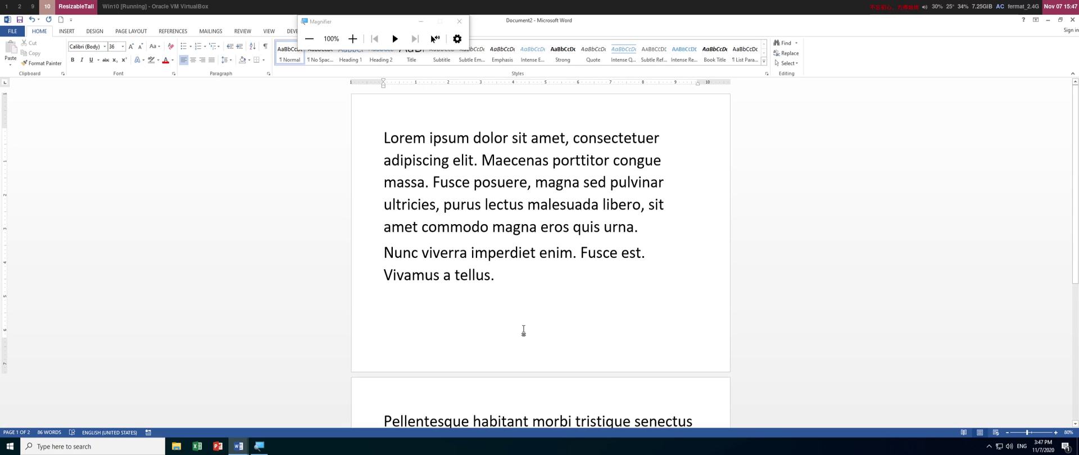
key(ctrl+a)
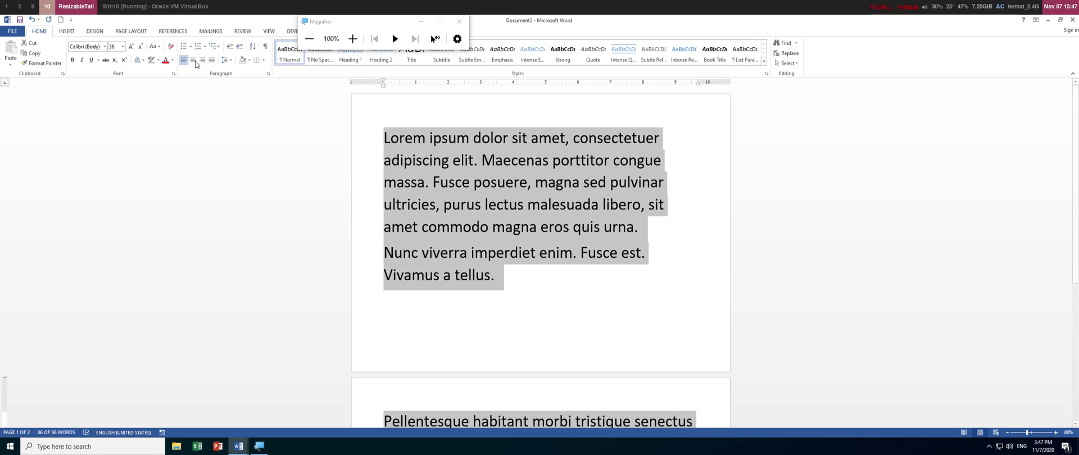
click(212, 61)
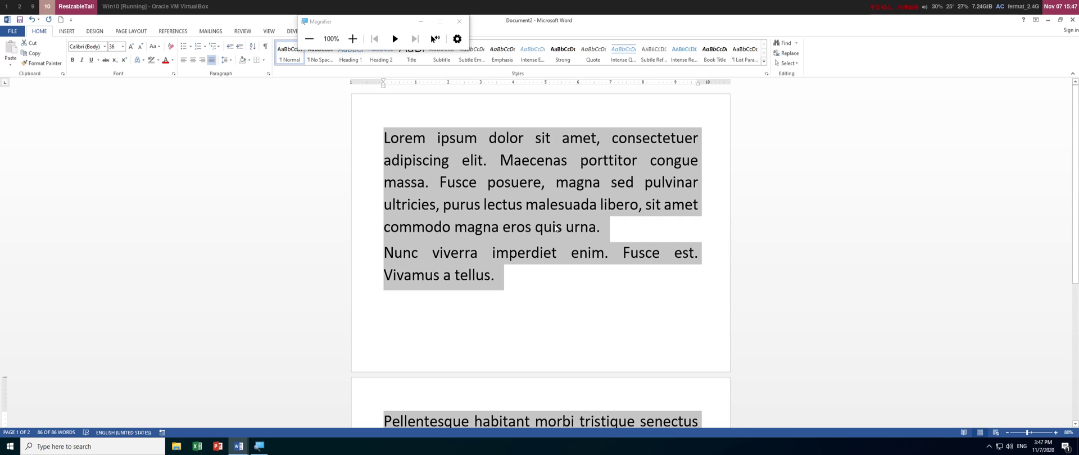
click(609, 236)
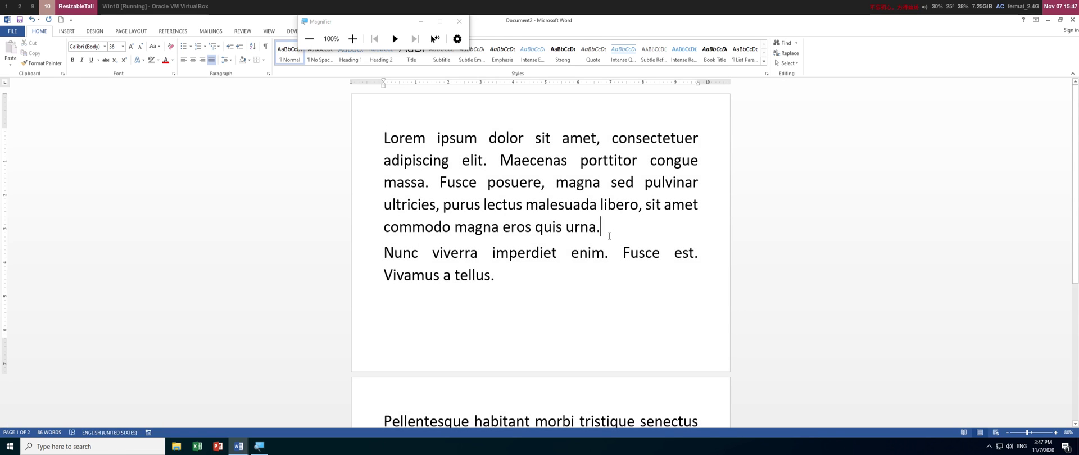
Type '1. Shift-Enter' before the Lorem paragraph to start a numbered list
key(shift+Return)
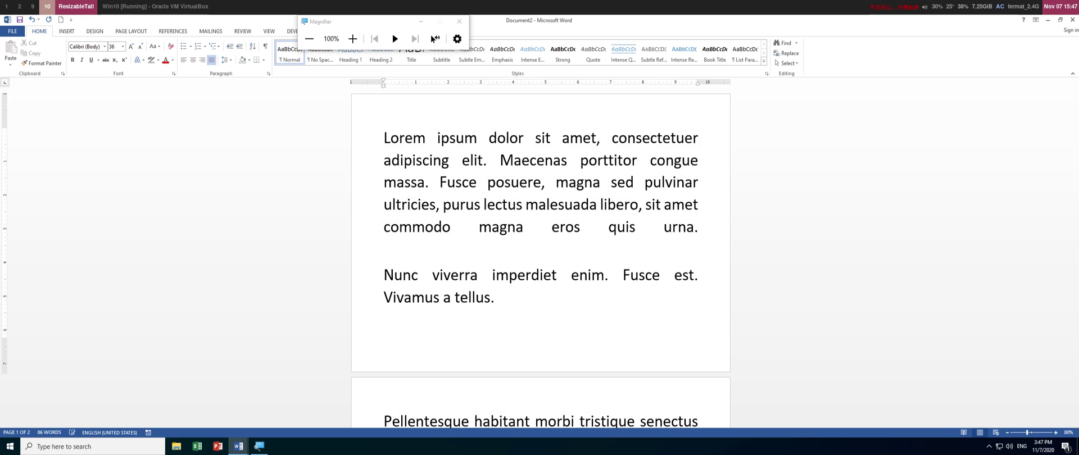
key(BackSpace)
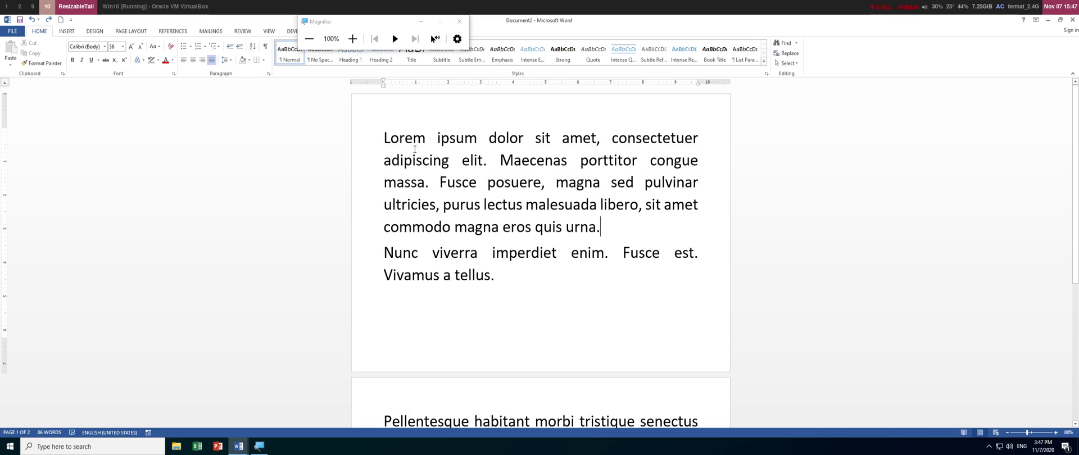
click(384, 141)
text(1. )
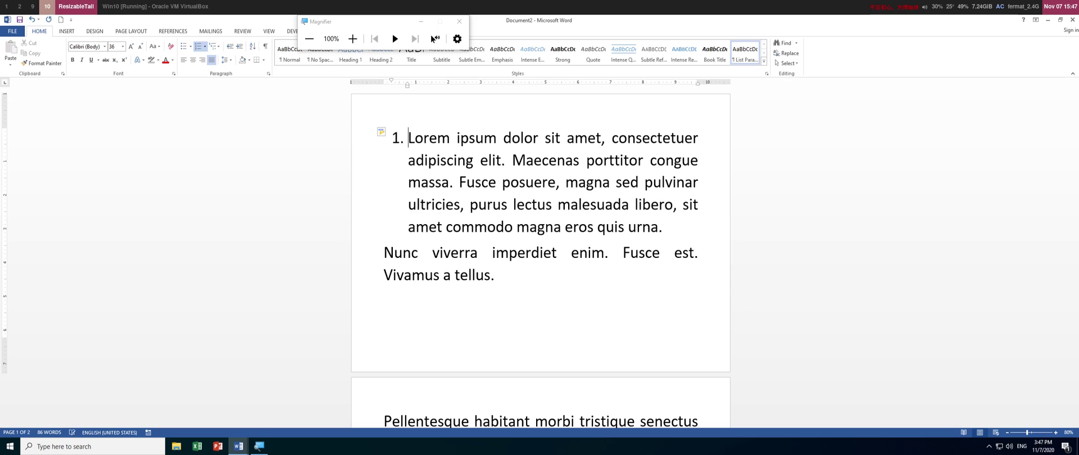
text(Shift)
key(BackSpace)
text(-Enter)
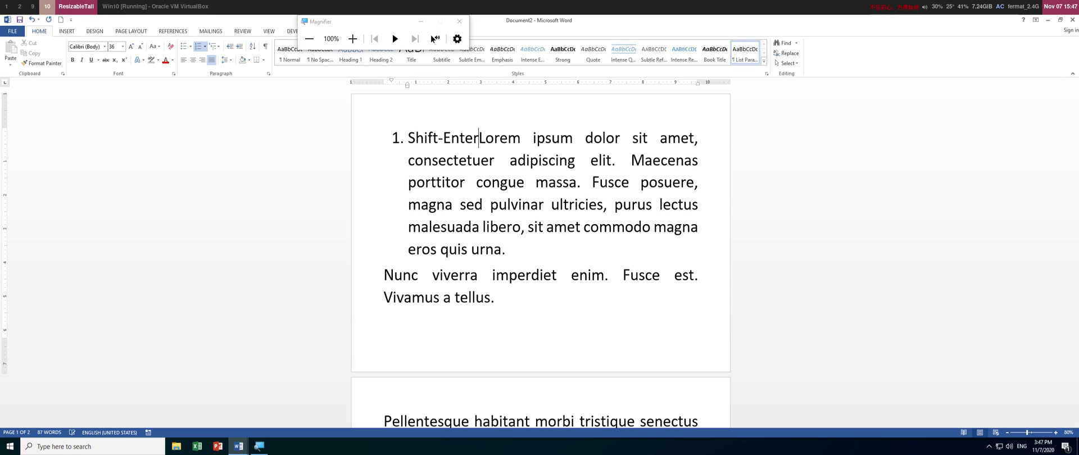
Create an empty second list item and move the Lorem paragraph out of the list
key(Return)
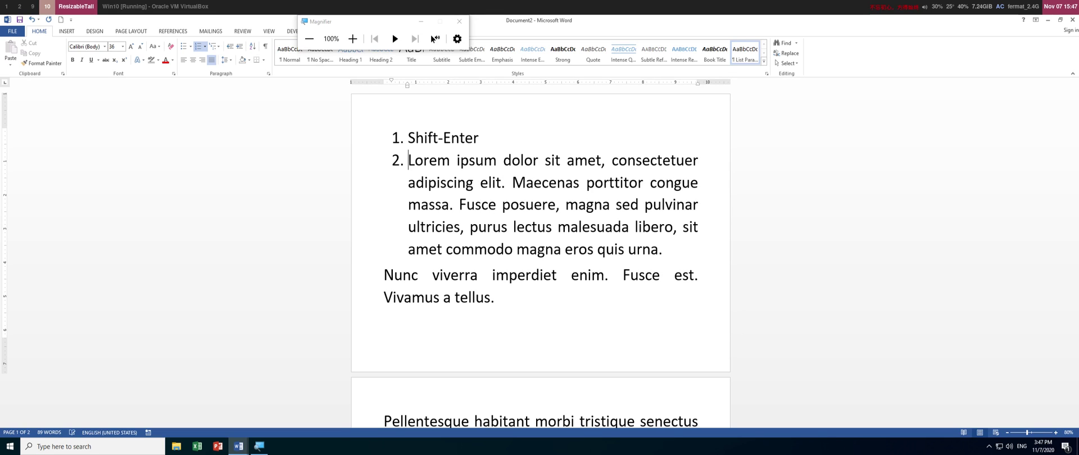
key(Return)
key(BackSpace)
Append '(Return)' to item 1 and begin typing Ctrl in item 2
key(BackSpace)
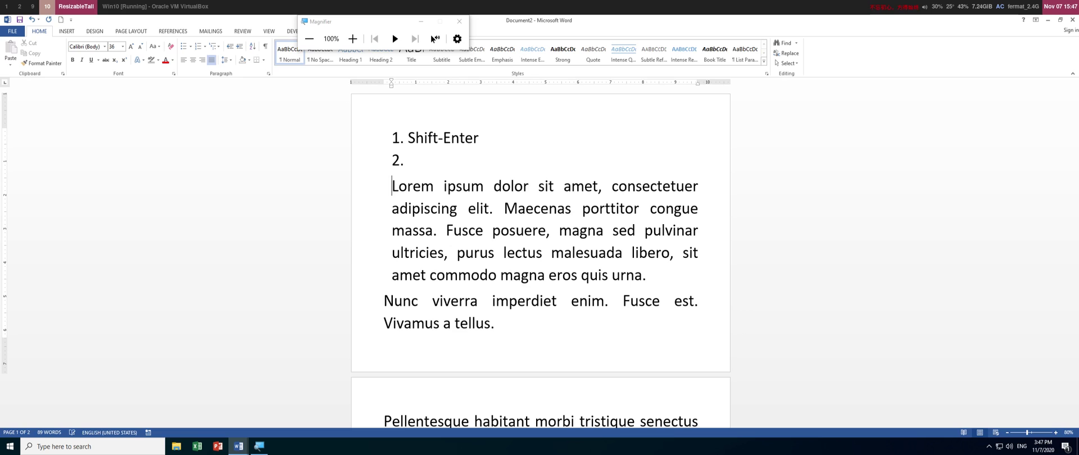
key(Return)
key(Up)
key(Up)
key(ctrl+Right)
key(ctrl+Right)
key(ctrl+Right)
text(()
text(Reutr)
key(BackSpace)
key(BackSpace)
key(BackSpace)
text(turn))
key(Down)
key(Down)
key(Up)
text(Chtr)
text(l)
key(BackSpace)
key(BackSpace)
key(BackSpace)
key(BackSpace)
Complete item 2 as 'Ctrl + Shift + J' and left-align the lorem ipsum paragraphs
text(trl + S)
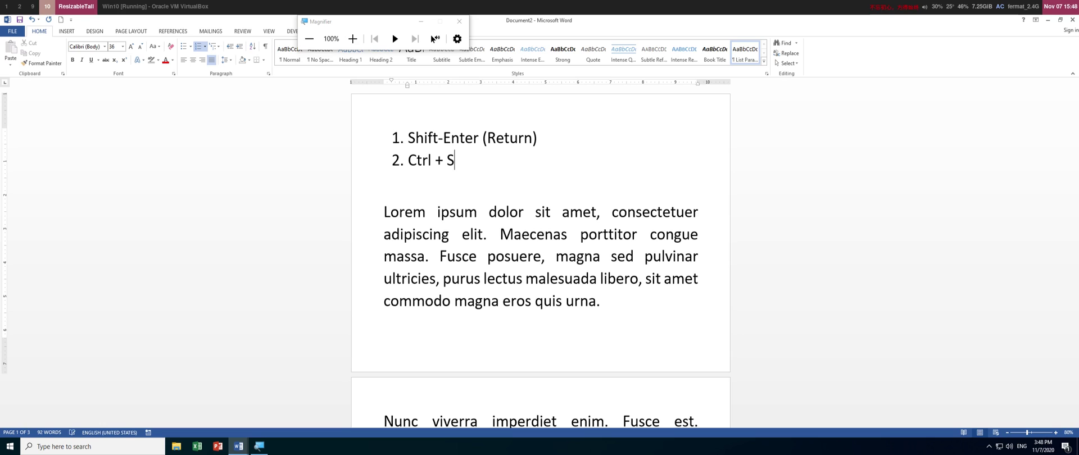
text(hift + J)
drag(391, 214, 382, 217)
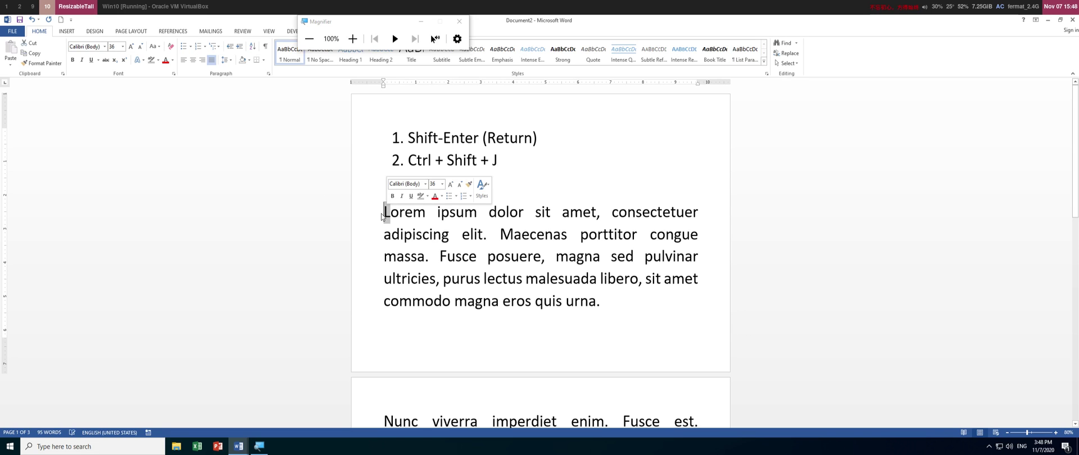
key(shift+Down)
key(shift+Down)
key(shift+Down)
key(shift+Down)
key(shift+Down)
key(shift+Down)
key(shift+Down)
key(shift+Down)
key(shift+Down)
key(shift+Down)
key(shift+Down)
key(shift+Down)
key(shift+Down)
key(shift+Down)
key(shift+Down)
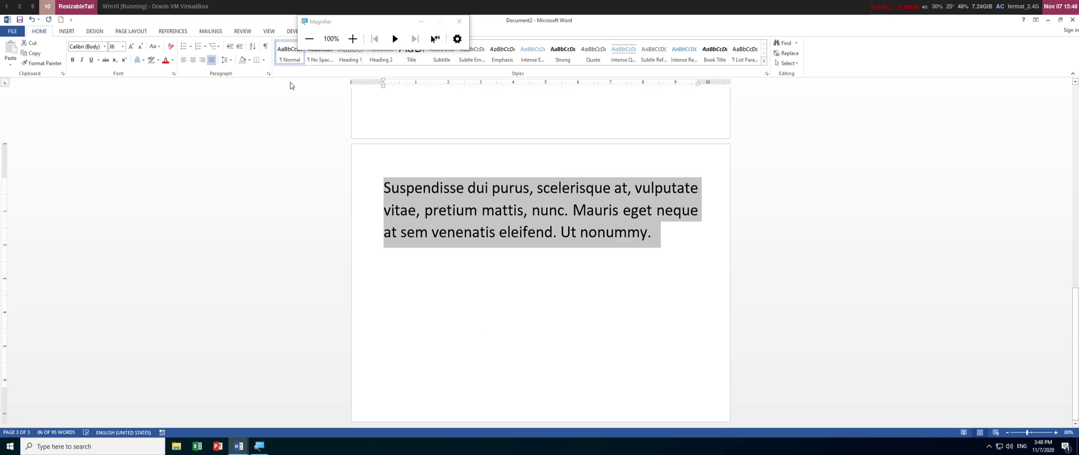
click(184, 59)
Scroll to the top and try zooming, accidentally replacing the selected text with '+'
scroll(478, 220, up, 5)
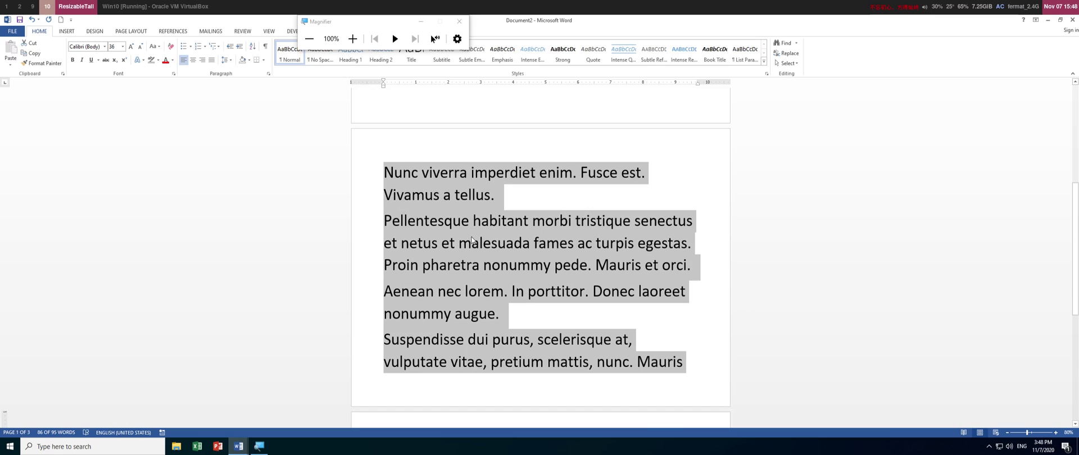
scroll(476, 225, up, 3)
scroll(471, 237, up, 3)
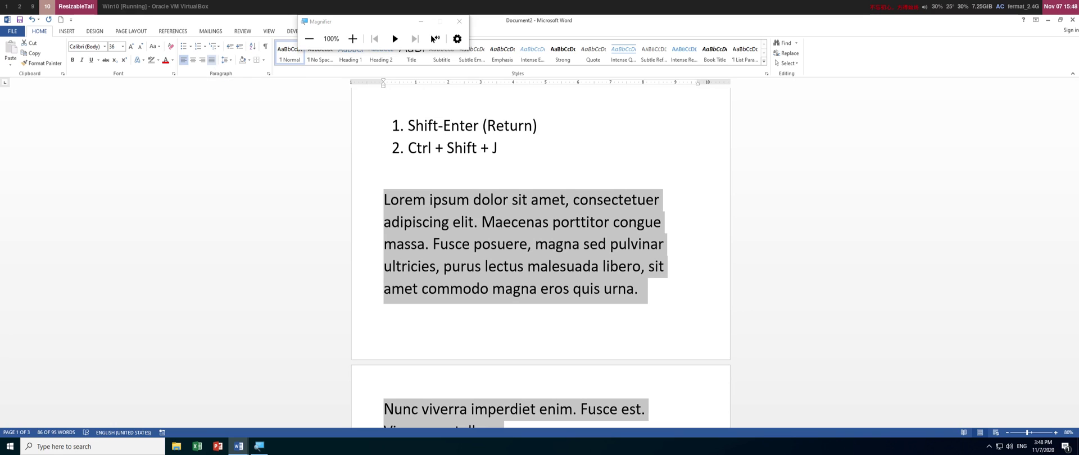
key(super+plus)
text(+)
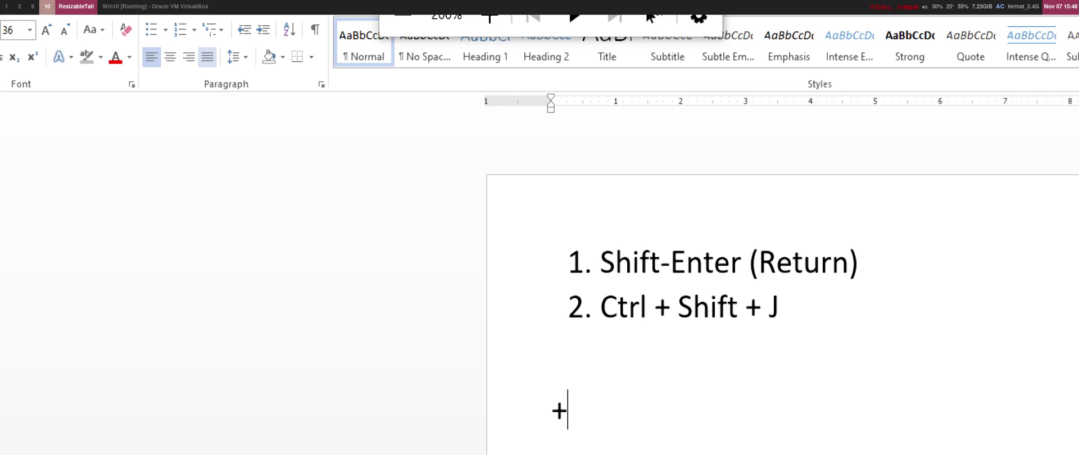
key(super+minus)
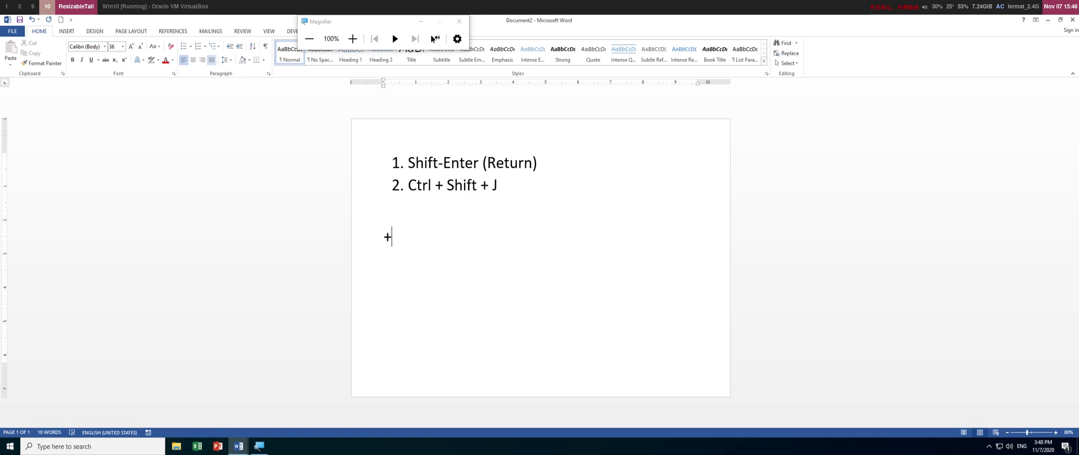
Undo the deletion, compare Justify and distributed Ctrl+Shift+J alignment, then left-align with Ctrl+L
key(ctrl+z)
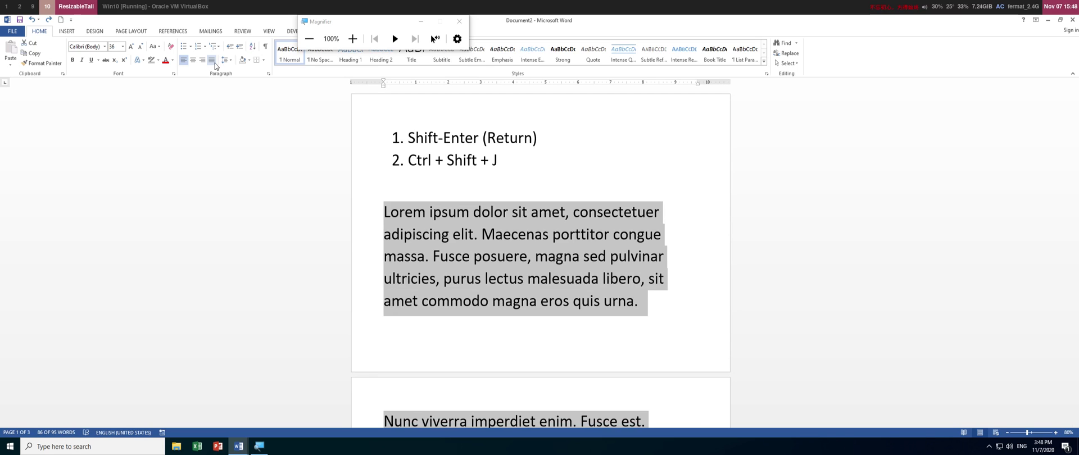
click(212, 60)
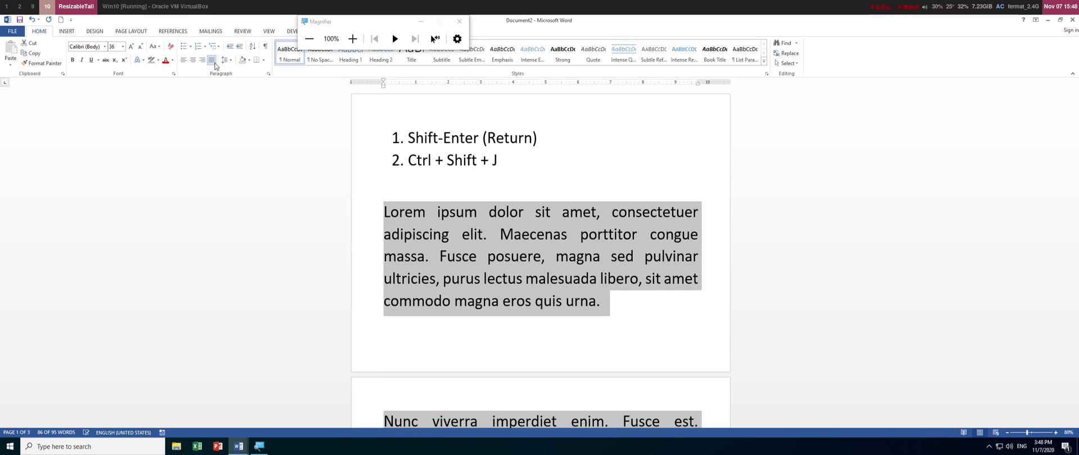
click(215, 62)
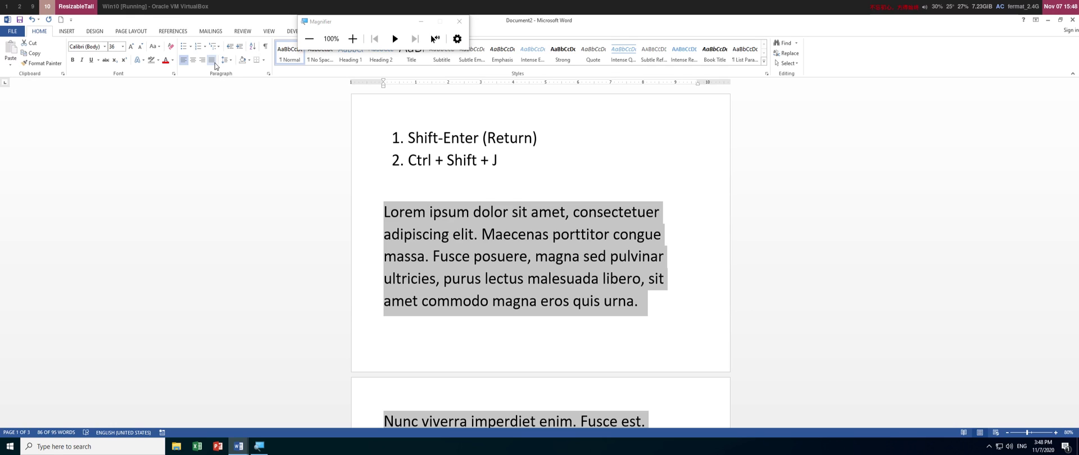
key(ctrl+shift+j)
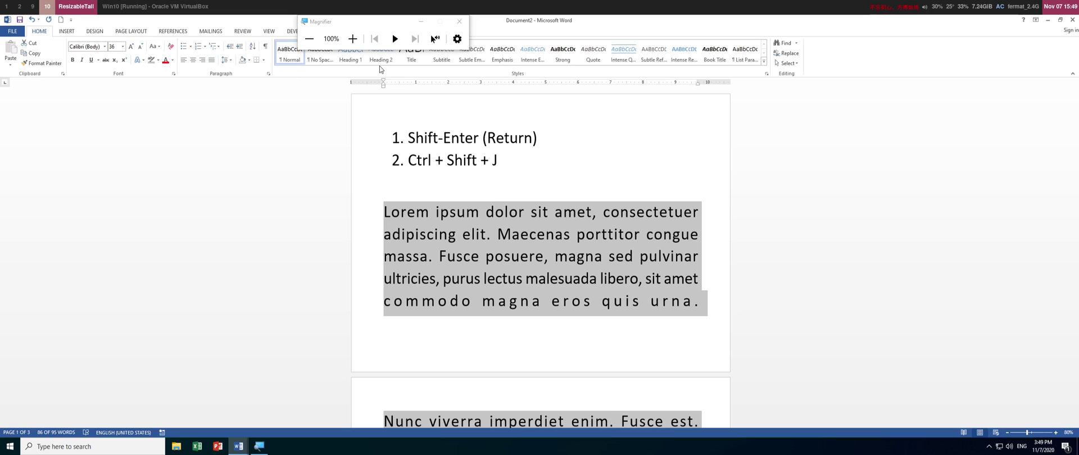
key(ctrl+l)
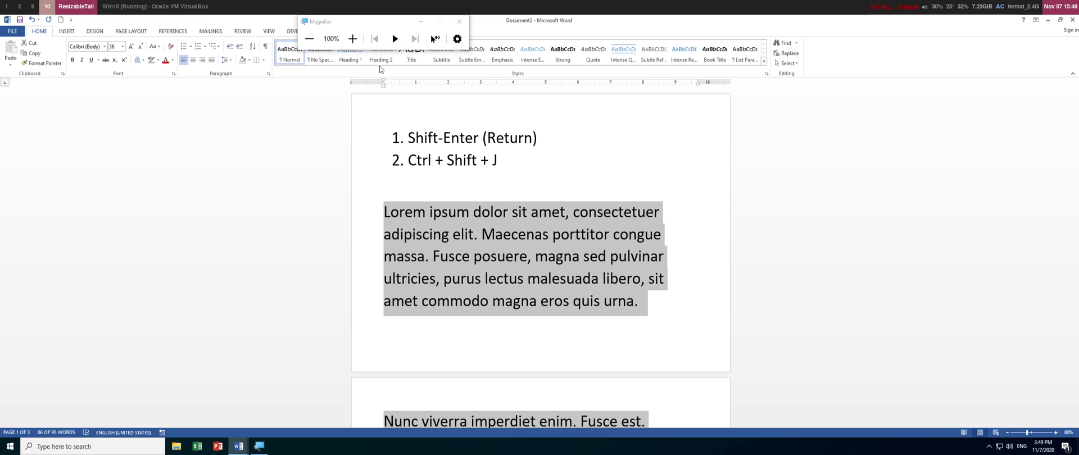